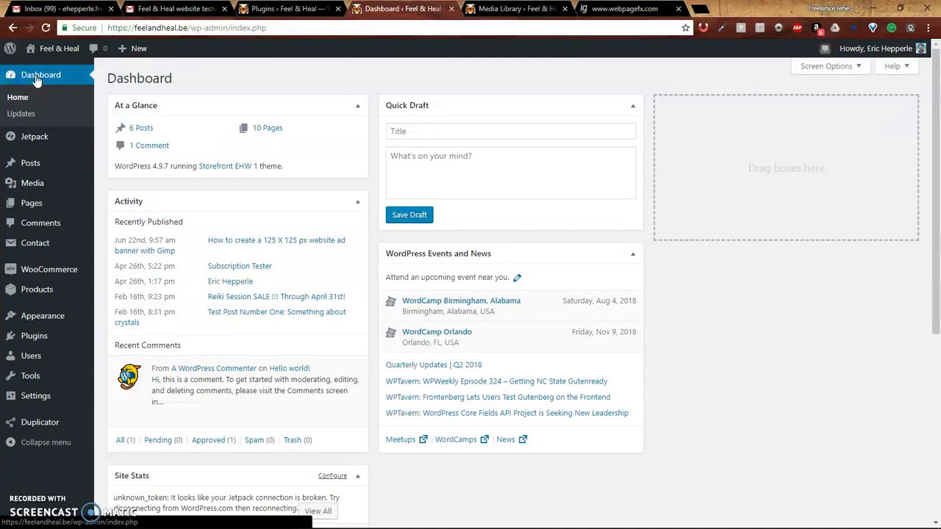
# Step: Open the site's Widgets management page
pyautogui.moveTo(52, 318)
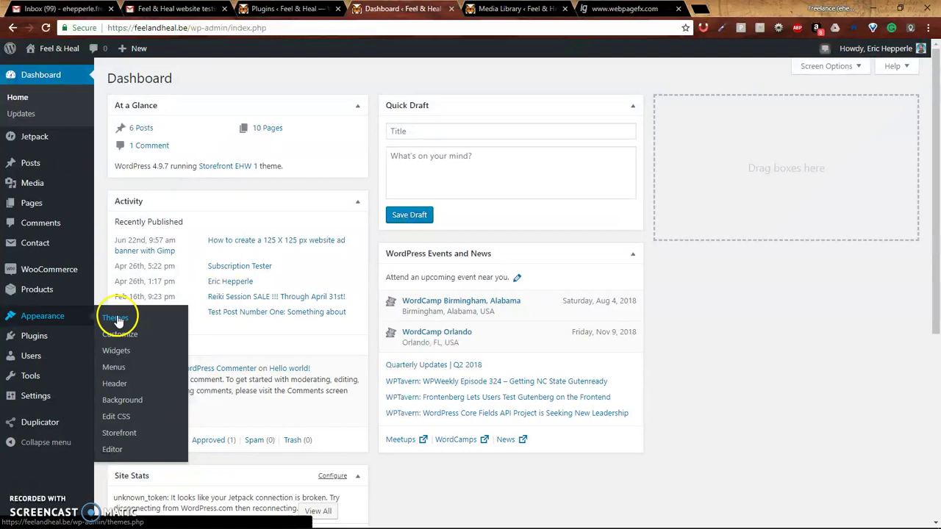
pyautogui.click(112, 352)
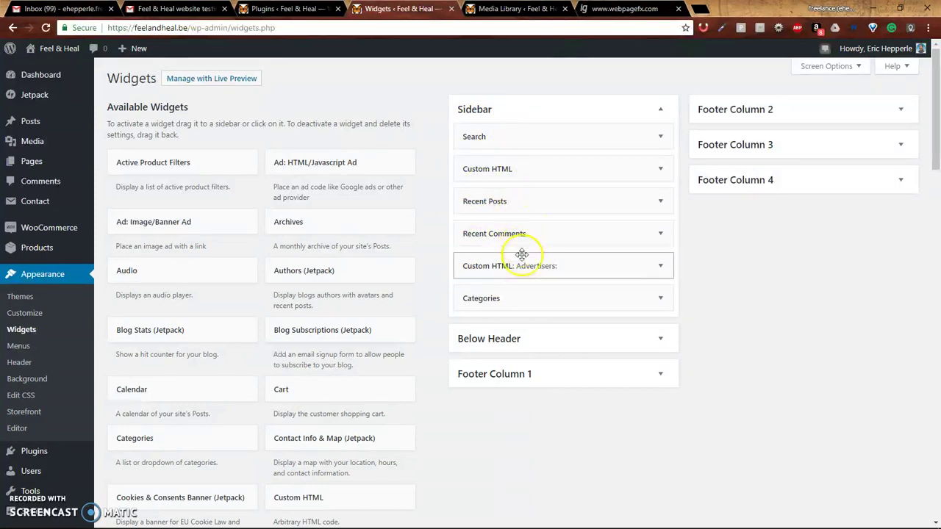
# Step: Switch to the live Feel & Heal home page, reload it, examine the sidebar's Advertisers section and return to the Widgets page
pyautogui.hotkey('alt', 'Tab')
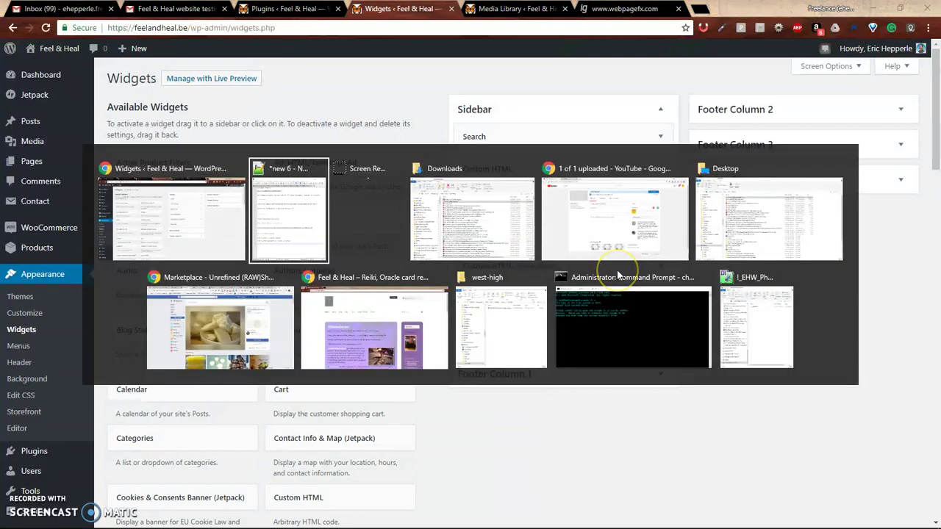
pyautogui.hotkey('alt', 'Tab')
pyautogui.hotkey('alt', 'Tab')
pyautogui.hotkey('alt', 'Tab')
pyautogui.hotkey('alt', 'Tab')
pyautogui.hotkey('alt', 'Tab')
pyautogui.hotkey('alt', 'Tab')
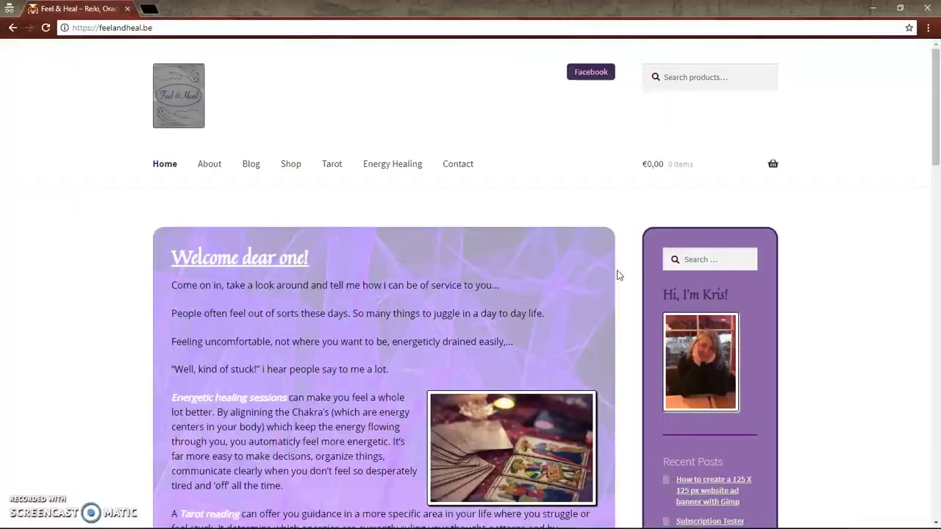
pyautogui.press('F5')
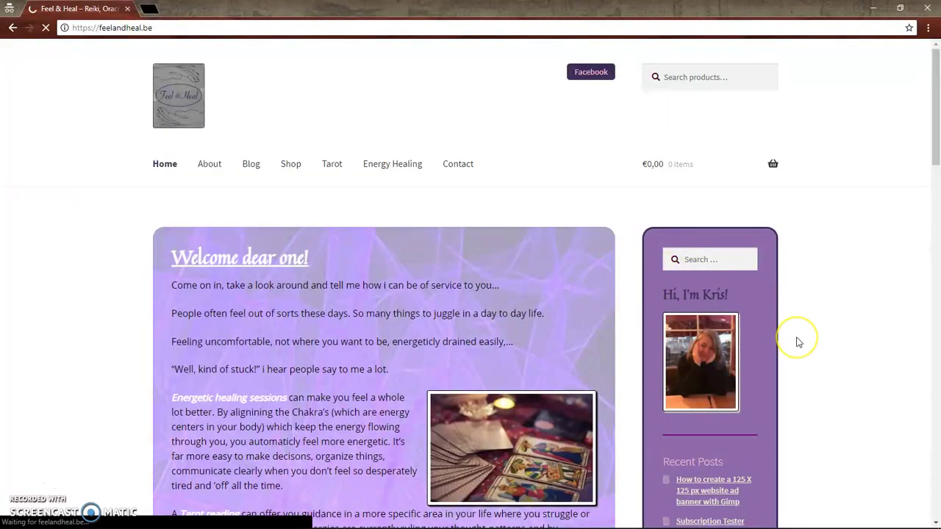
pyautogui.scroll(-3, 799, 342)
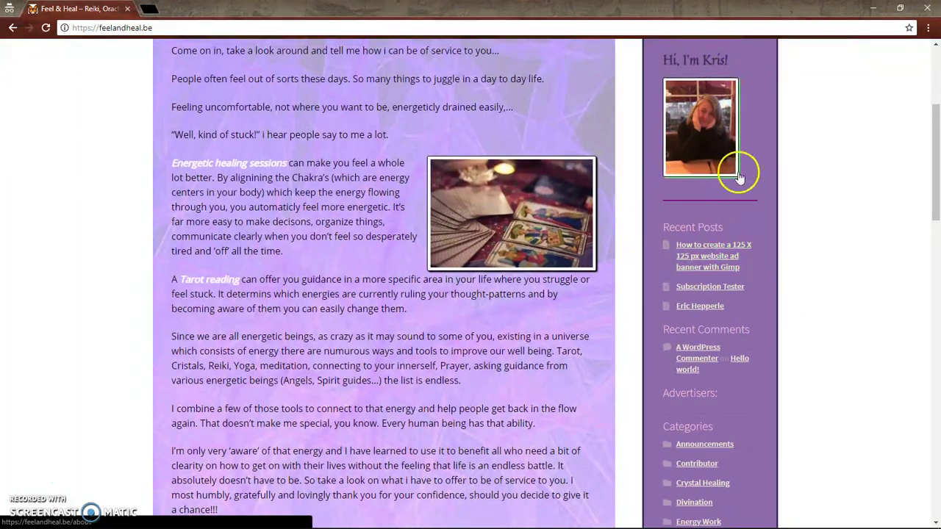
pyautogui.scroll(2, 735, 169)
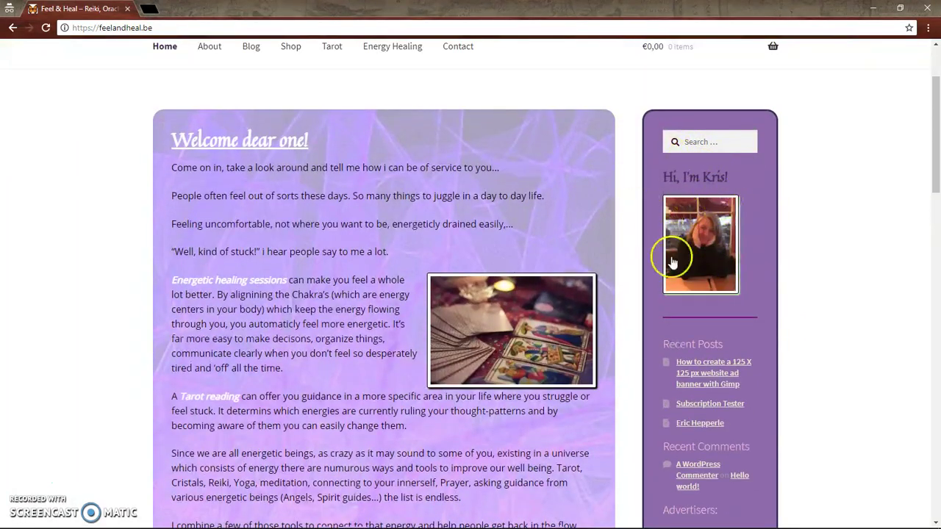
pyautogui.scroll(-3, 851, 342)
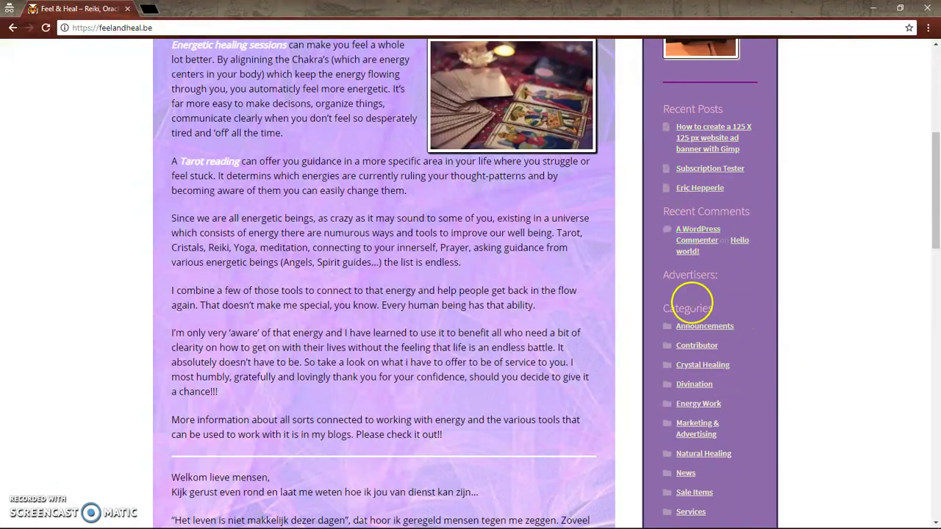
pyautogui.hotkey('alt', 'Tab')
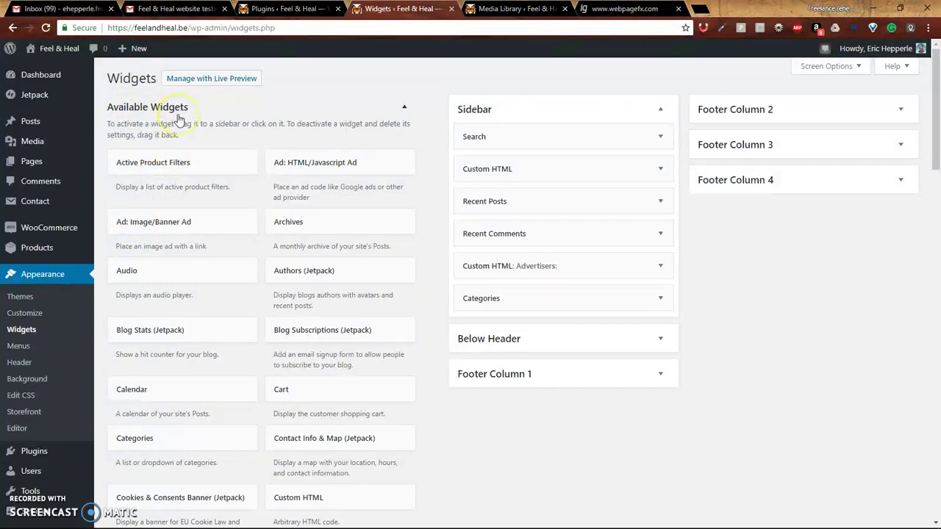
# Step: Add an Ad: Image/Banner Ad widget to the Sidebar area by choosing Sidebar as its destination
pyautogui.click(135, 231)
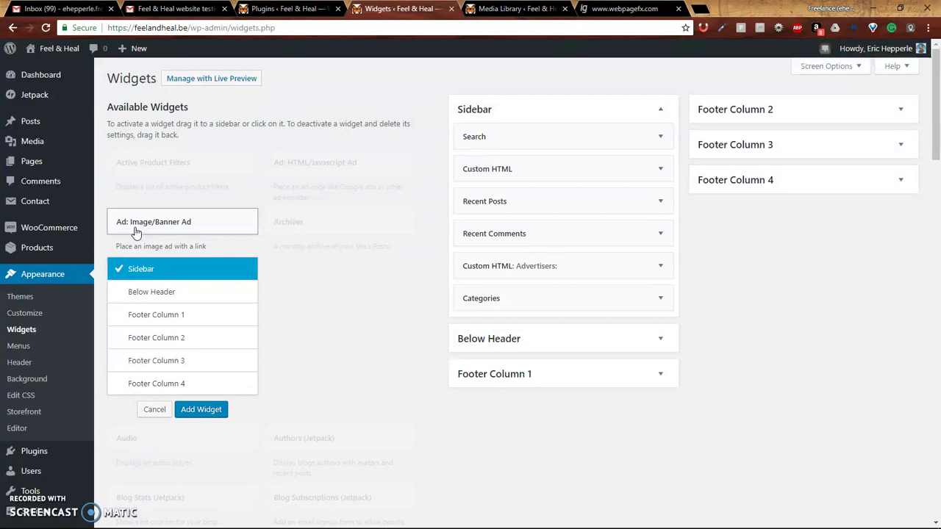
pyautogui.click(135, 232)
pyautogui.click(135, 231)
pyautogui.click(207, 414)
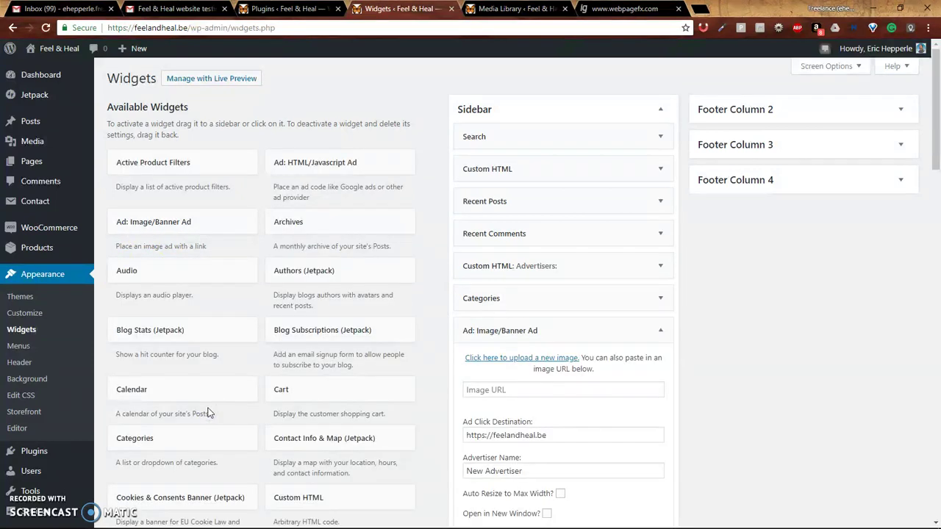
pyautogui.click(660, 333)
pyautogui.click(660, 332)
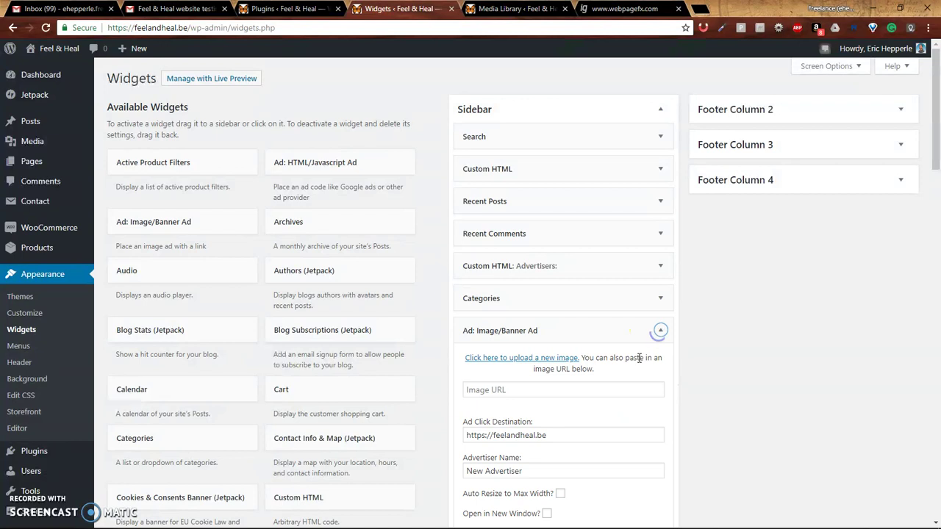
# Step: Delete the newly added Ad: Image/Banner Ad widget from the end of the Sidebar area
pyautogui.scroll(-3, 639, 358)
pyautogui.click(474, 376)
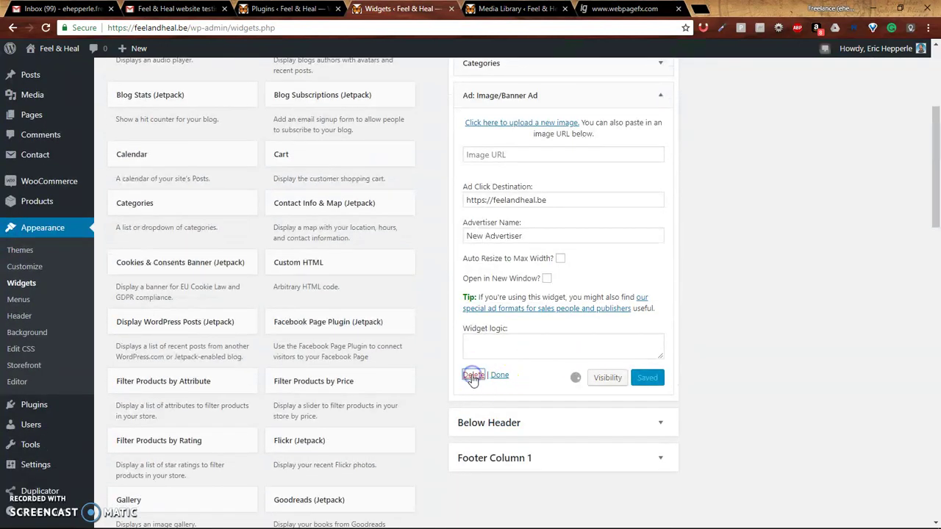
pyautogui.scroll(3, 561, 383)
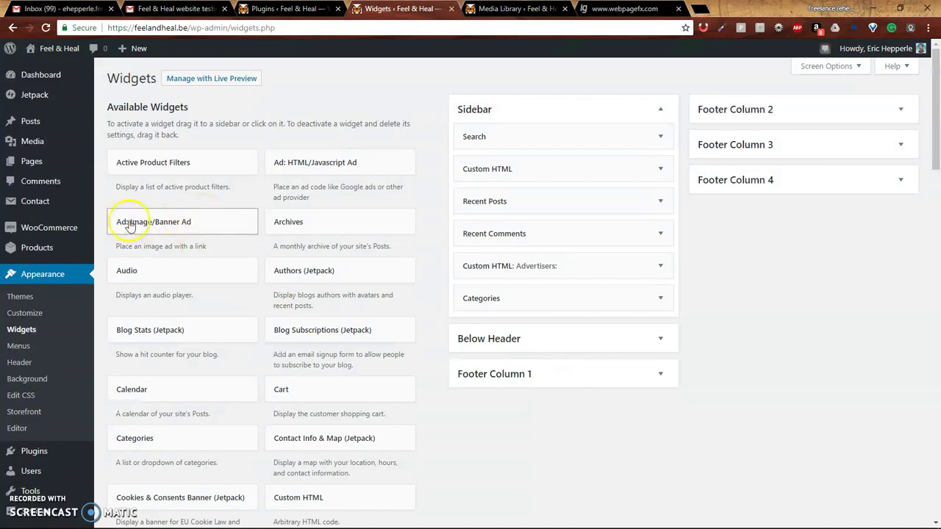
# Step: Place an Ad: Image/Banner Ad widget in the Sidebar between the Advertisers Custom HTML and Categories widgets, and collapse its settings
pyautogui.moveTo(324, 249); pyautogui.dragTo(524, 296)
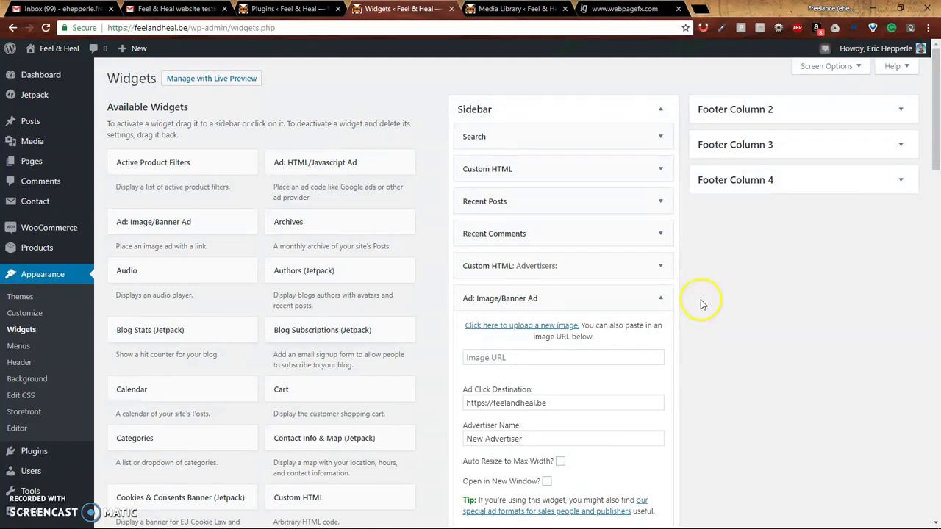
pyautogui.click(659, 298)
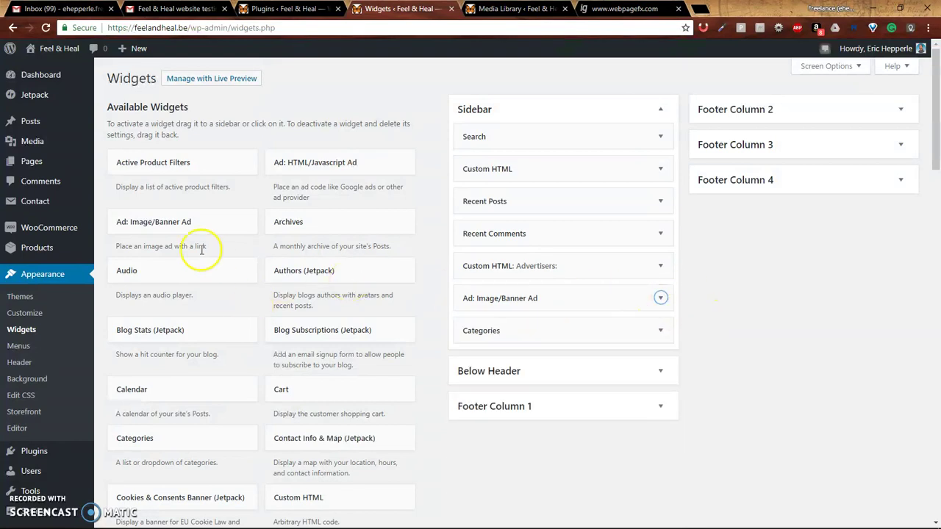
pyautogui.click(190, 276)
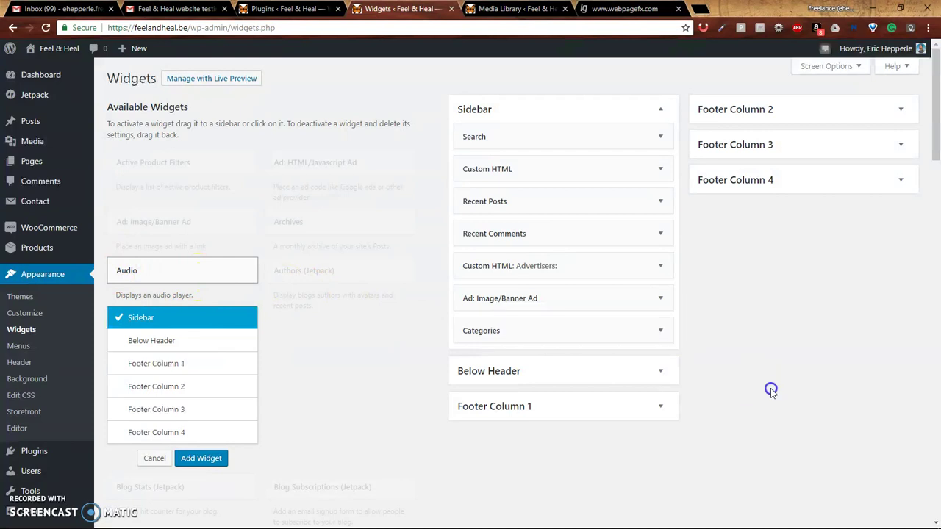
pyautogui.click(149, 460)
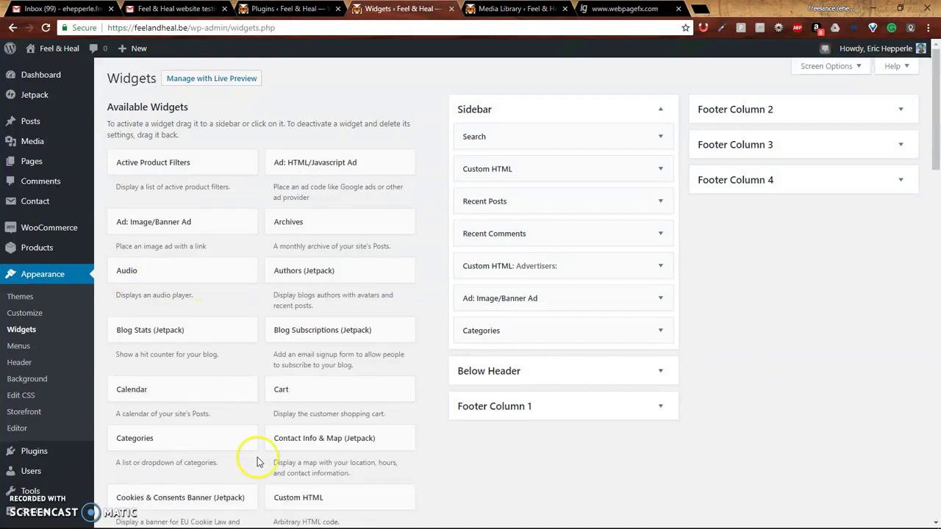
# Step: Look through the available widgets, the Inactive Widgets area and the Widget Logic options on the Widgets page
pyautogui.scroll(-4, 250, 450)
pyautogui.scroll(4, 253, 453)
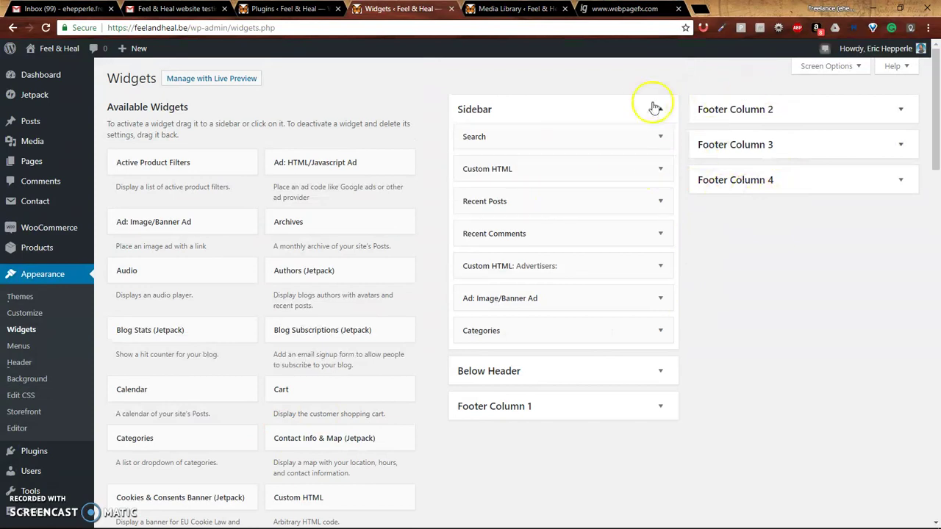
pyautogui.scroll(-15, 626, 257)
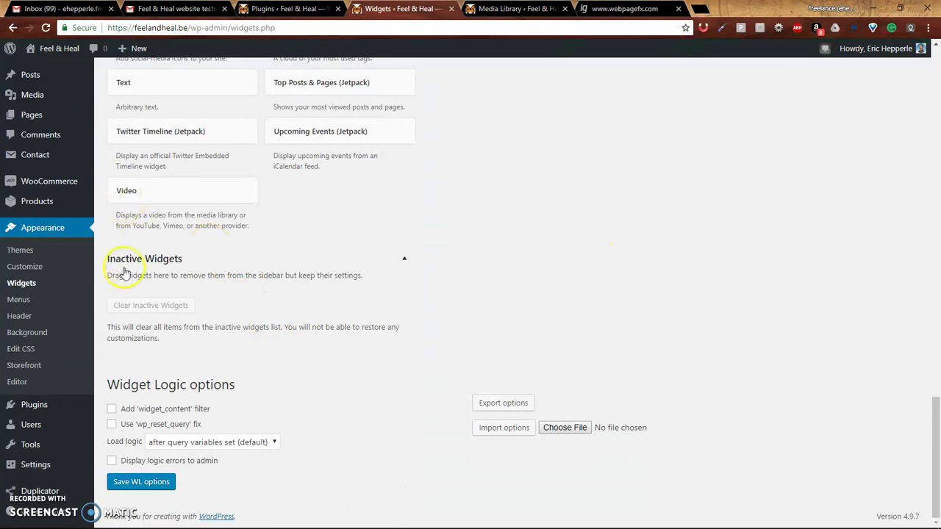
pyautogui.scroll(15, 622, 317)
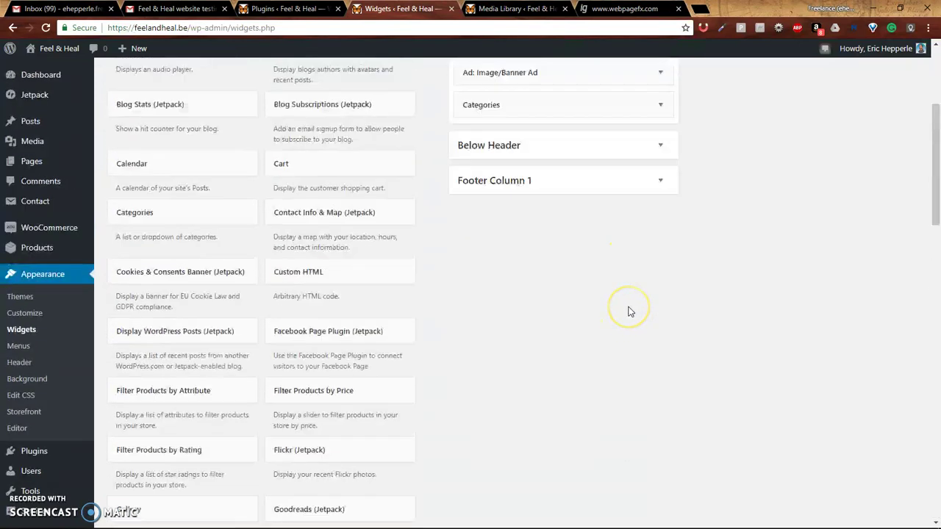
pyautogui.scroll(-2, 626, 307)
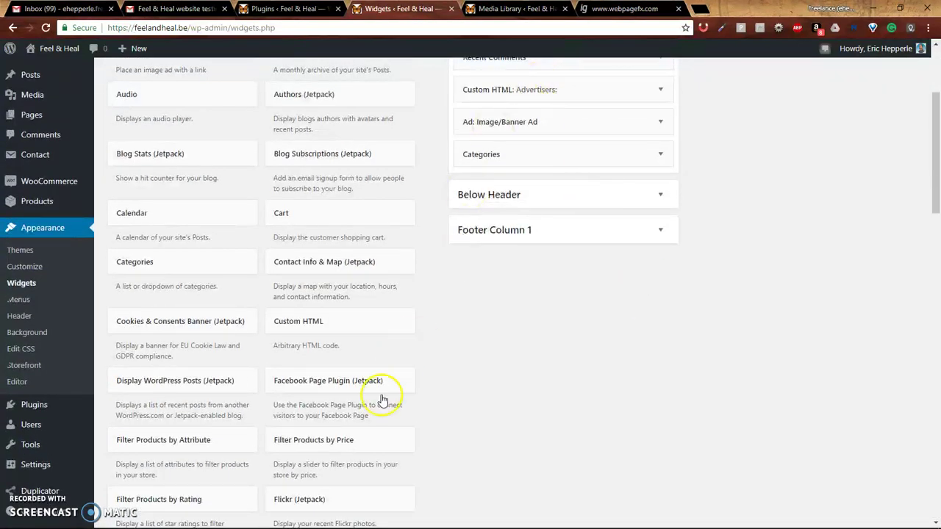
pyautogui.moveTo(388, 515)
pyautogui.scroll(-3, 607, 294)
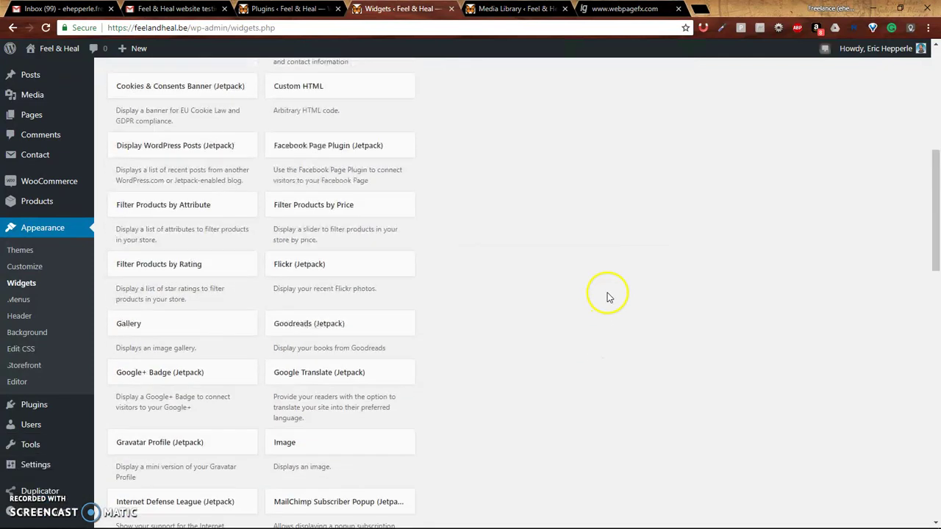
pyautogui.click(164, 276)
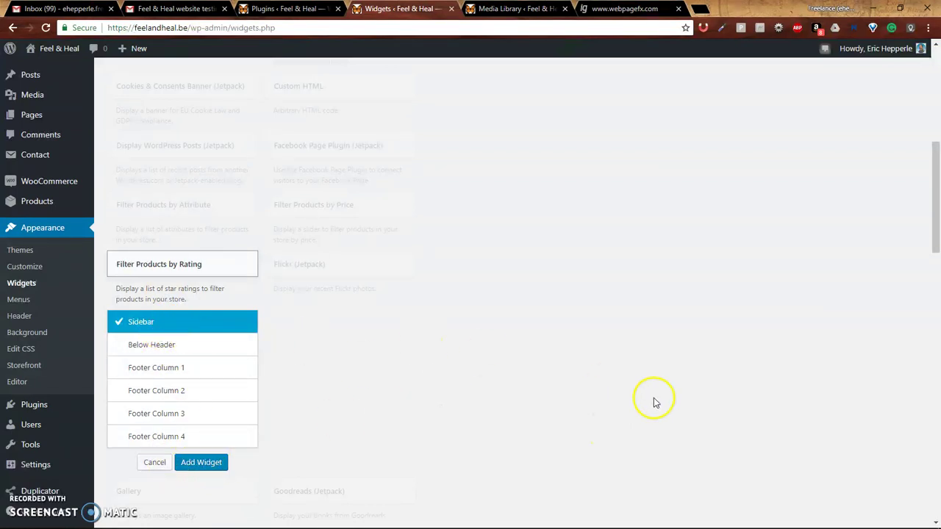
pyautogui.scroll(5, 639, 398)
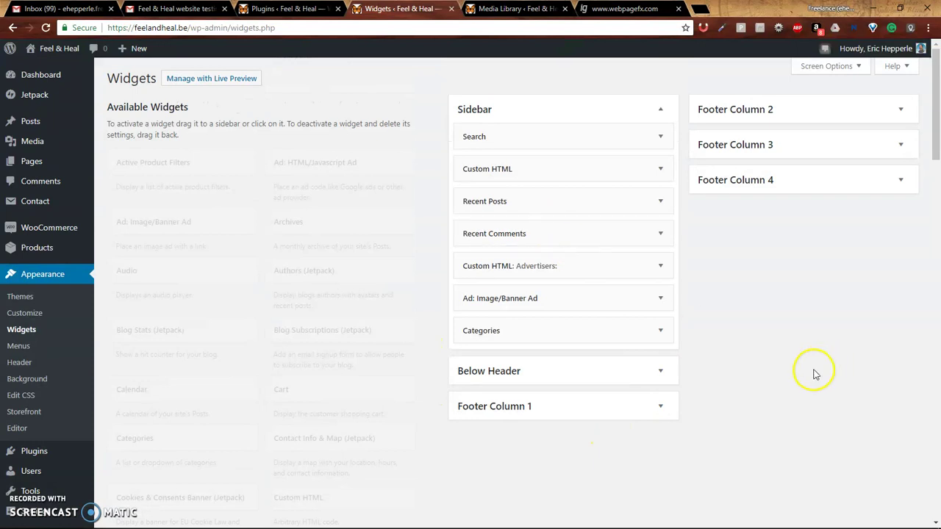
pyautogui.scroll(-5, 301, 422)
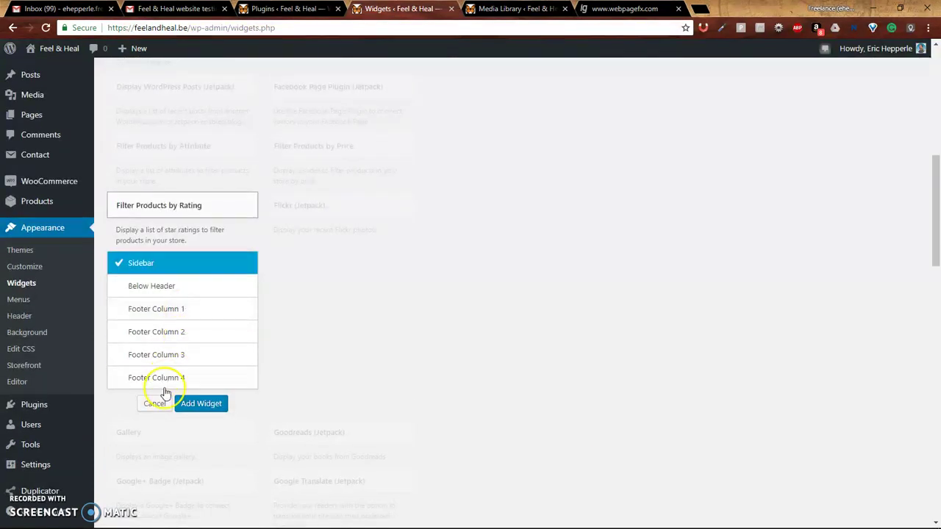
pyautogui.click(155, 404)
pyautogui.scroll(10, 684, 361)
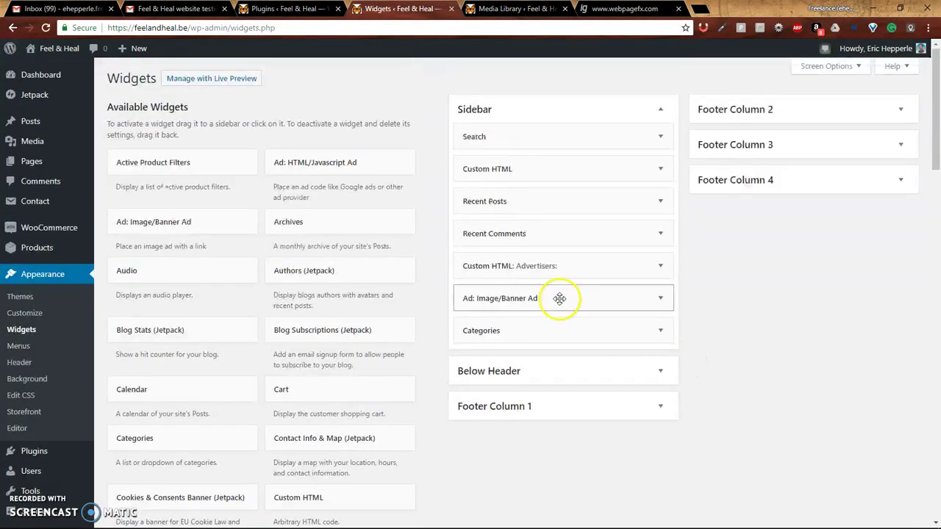
# Step: Review the settings of the Sidebar's Ad: Image/Banner Ad widget and reload the Widgets page
pyautogui.click(621, 302)
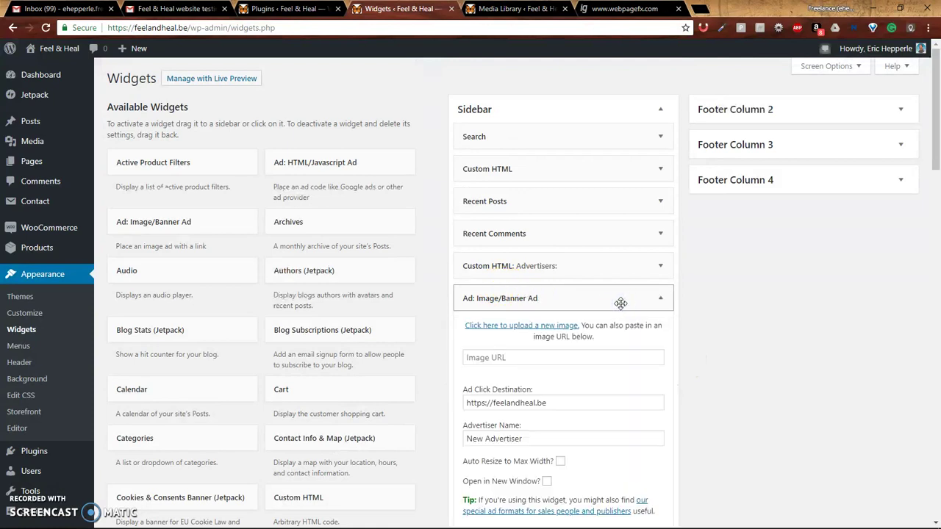
pyautogui.scroll(-2, 621, 303)
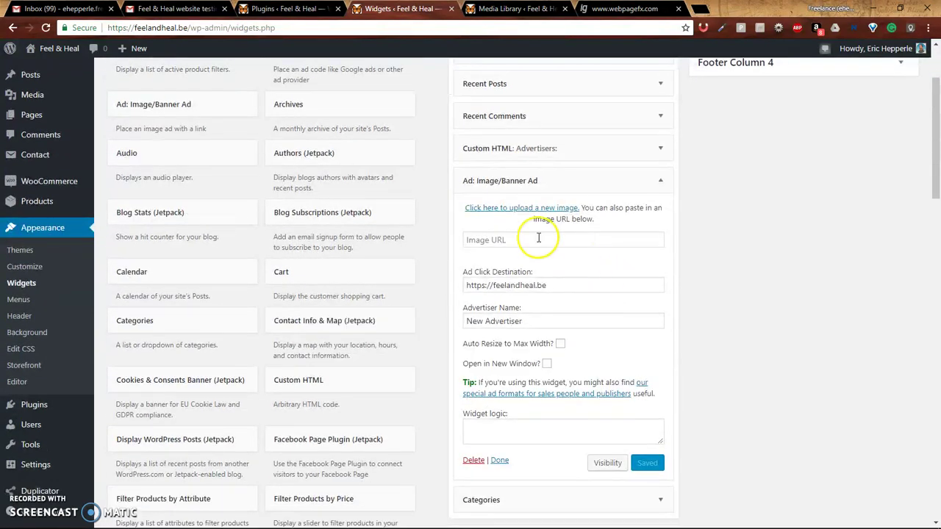
pyautogui.click(483, 184)
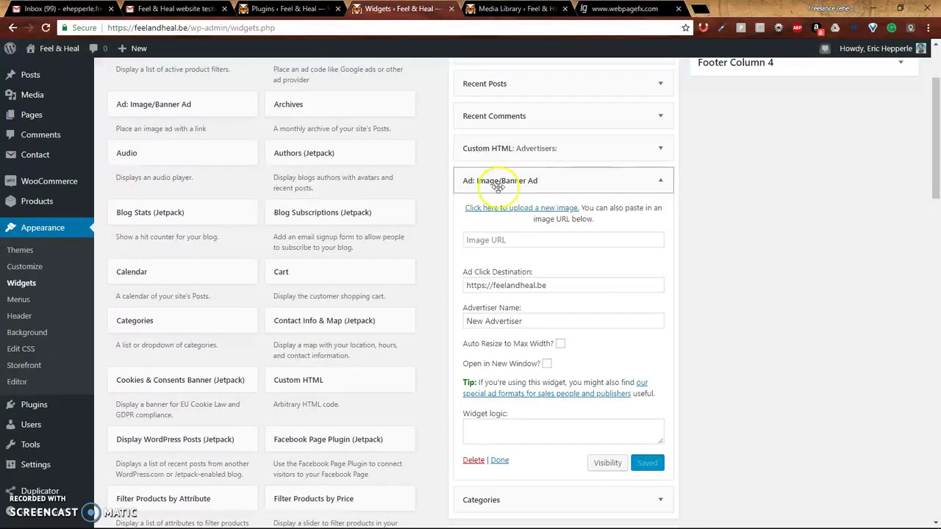
pyautogui.click(21, 288)
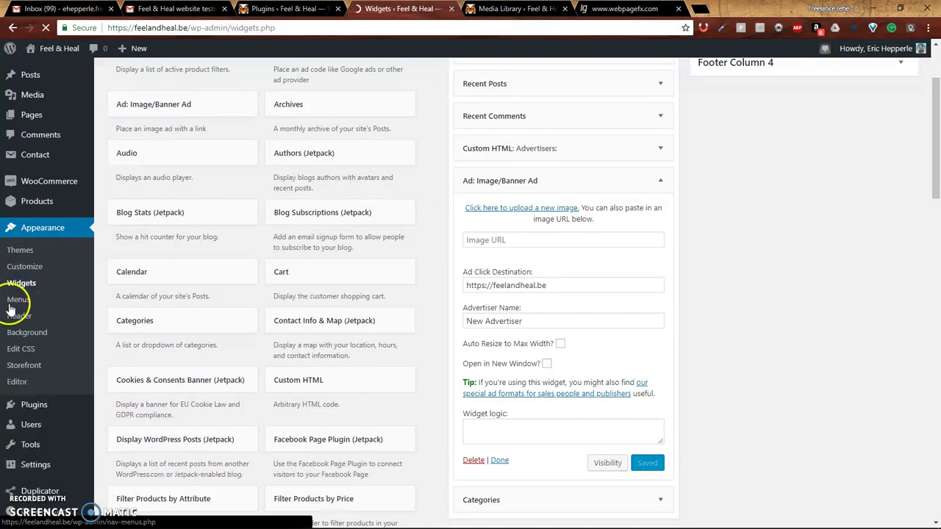
# Step: Open the list of installed plugins and locate the Wordpress Ad Widget plugin
pyautogui.moveTo(24, 408)
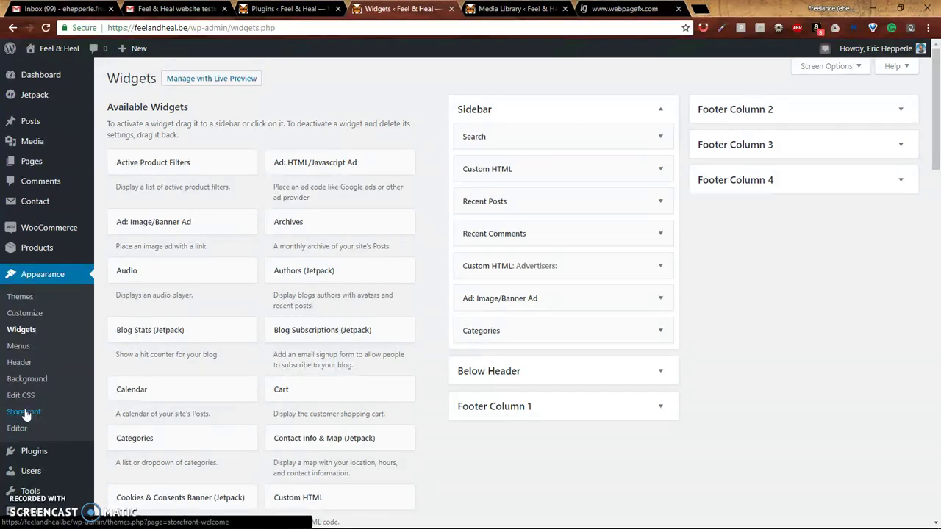
pyautogui.click(26, 432)
pyautogui.moveTo(42, 450)
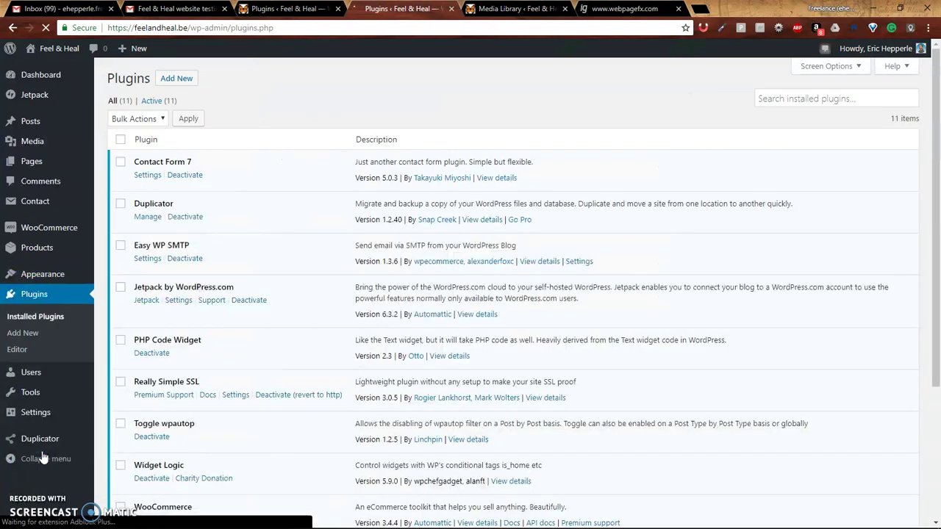
pyautogui.scroll(-3, 326, 420)
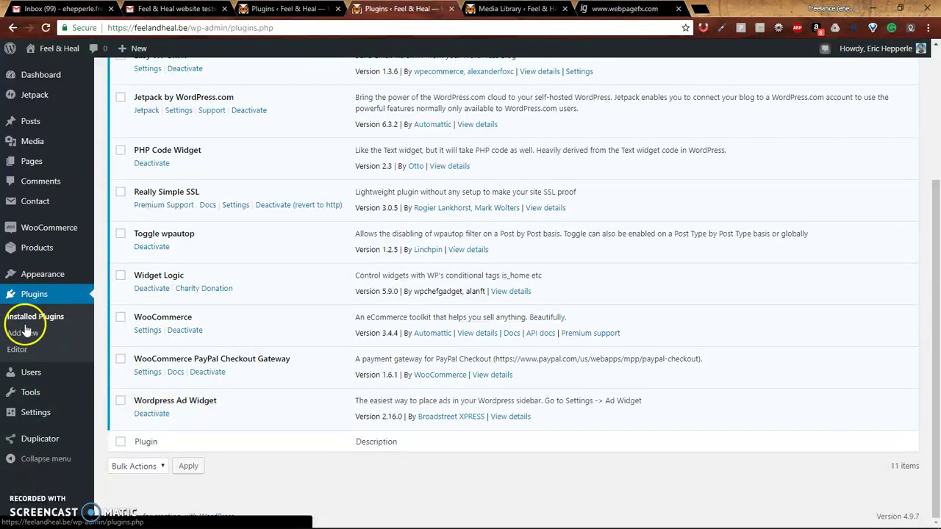
pyautogui.moveTo(44, 274)
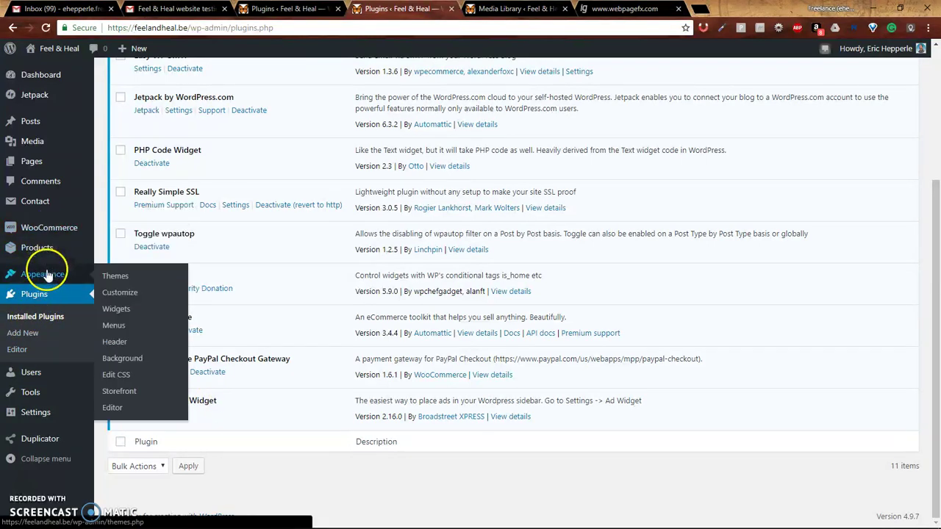
# Step: Open the Widgets page and expand the Sidebar's Ad: Image/Banner Ad widget to review its settings
pyautogui.click(113, 309)
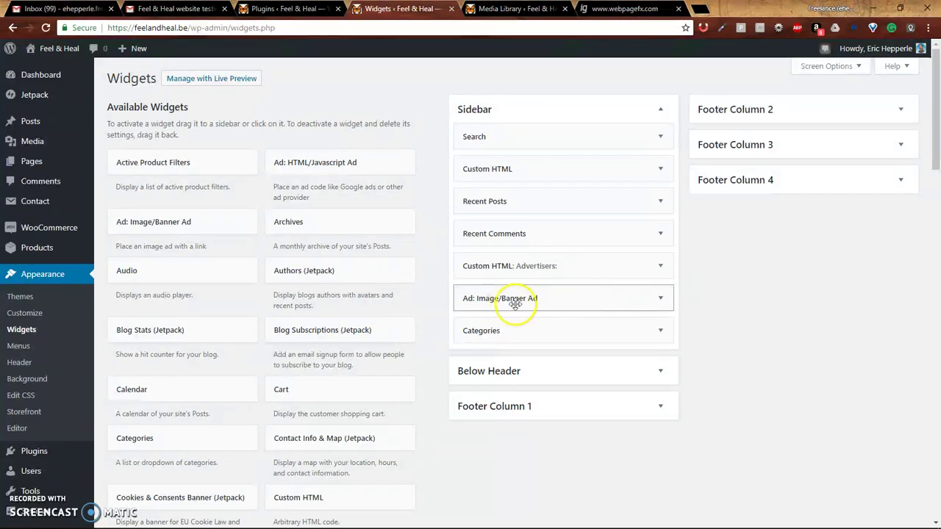
pyautogui.click(660, 301)
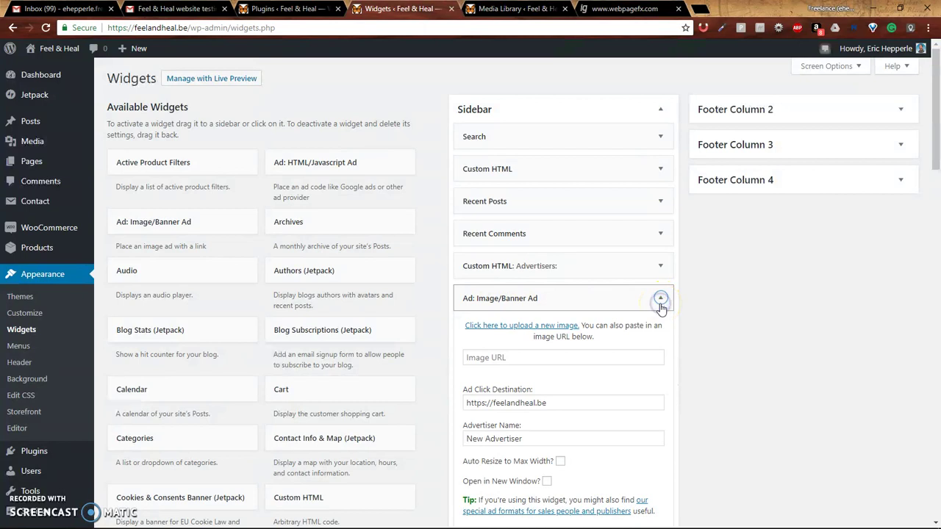
pyautogui.click(577, 359)
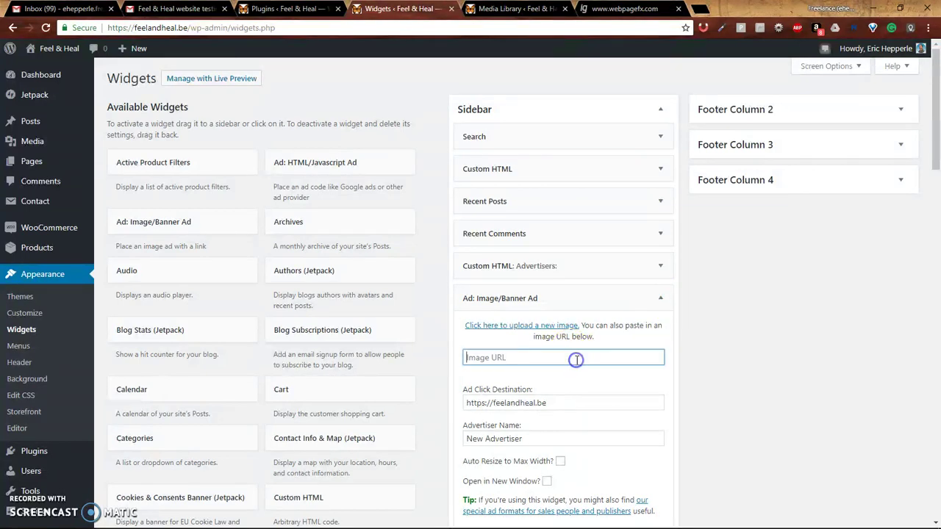
pyautogui.scroll(-3, 579, 359)
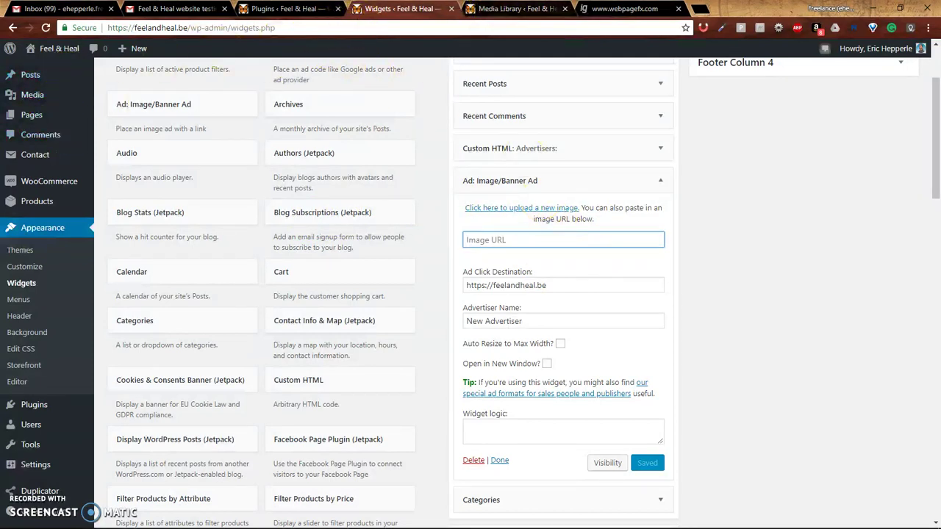
pyautogui.click(548, 10)
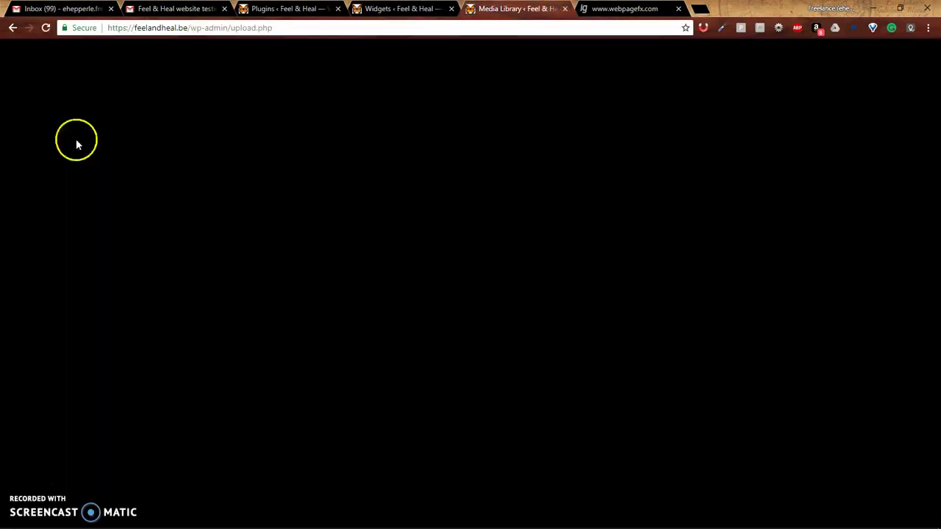
pyautogui.hotkey('ctrl', 'w')
pyautogui.click(411, 9)
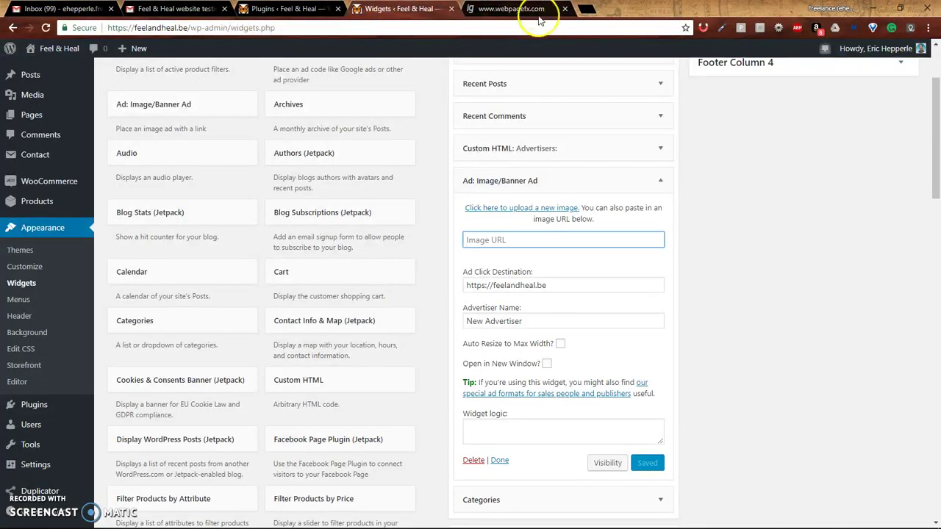
pyautogui.click(565, 8)
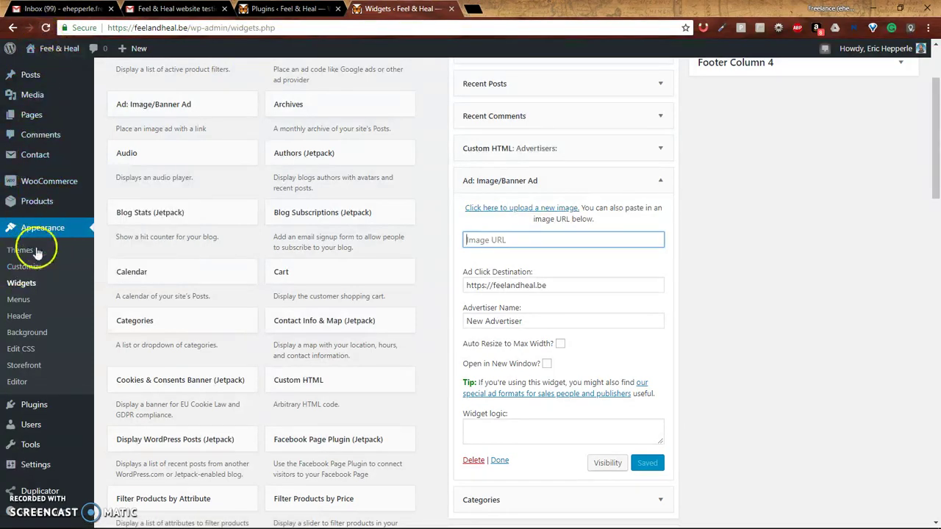
# Step: Open the site's Media Library in a separate browser tab and switch to it
pyautogui.scroll(2, 36, 228)
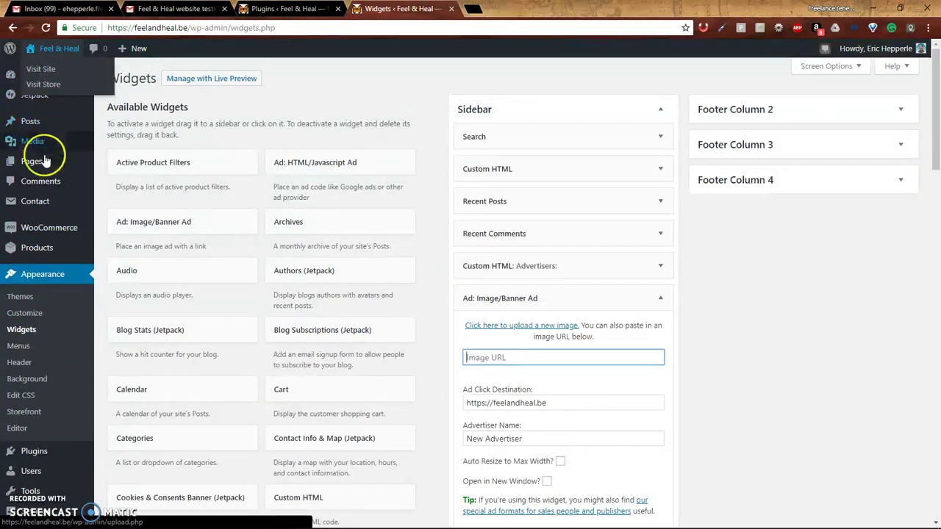
pyautogui.moveTo(42, 120)
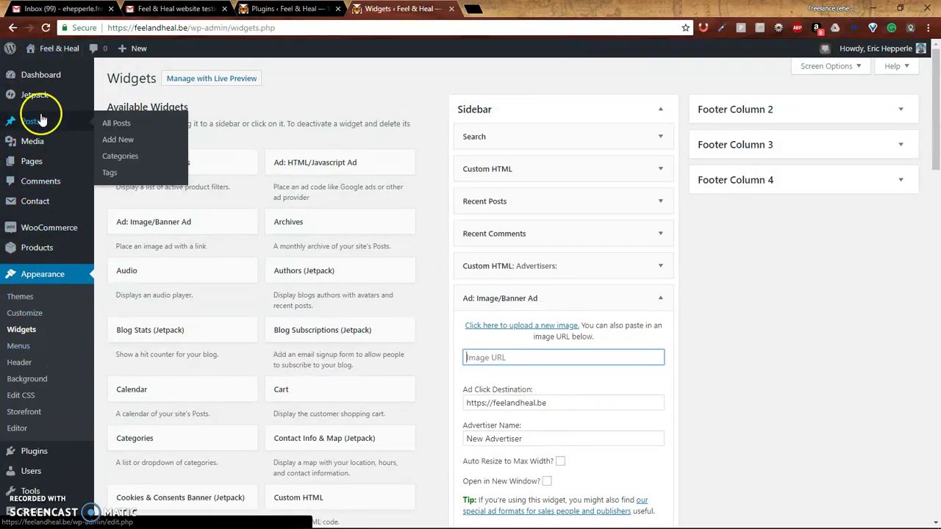
pyautogui.moveTo(35, 149)
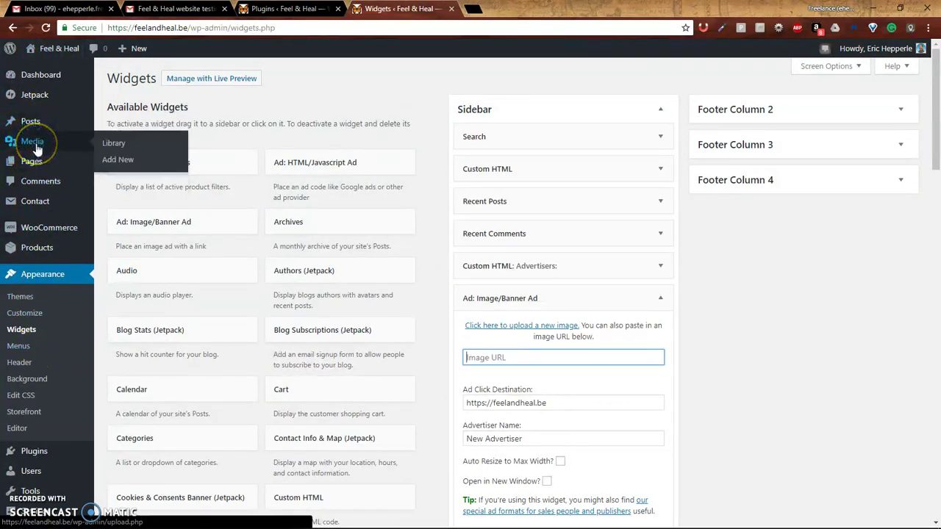
pyautogui.click(120, 146)
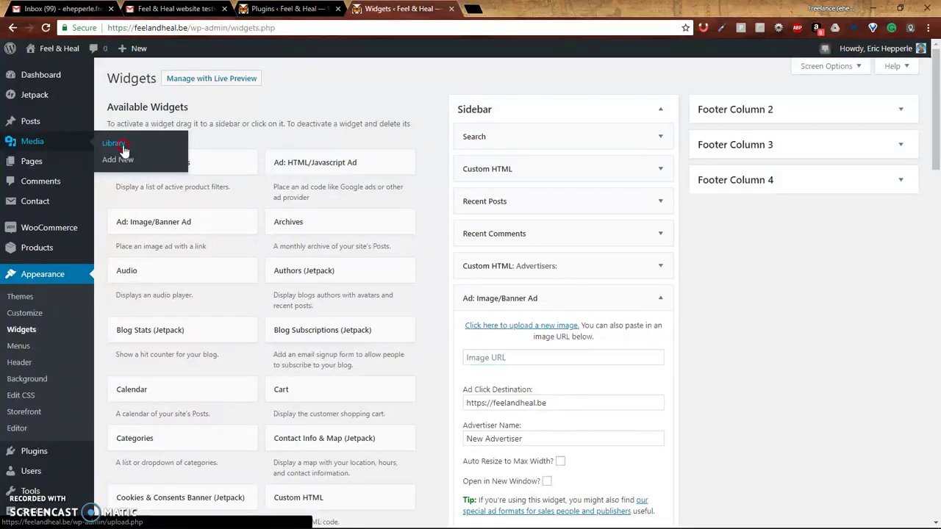
pyautogui.rightClick(123, 147)
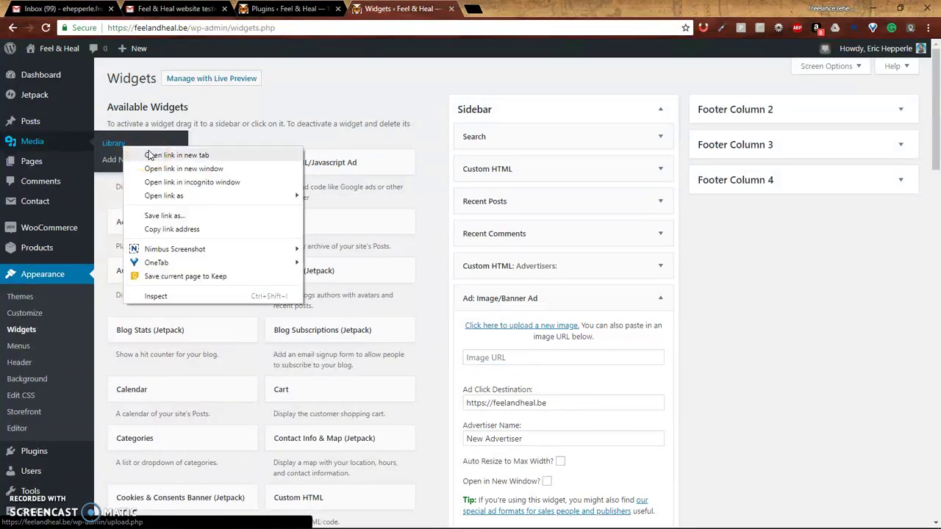
pyautogui.click(149, 155)
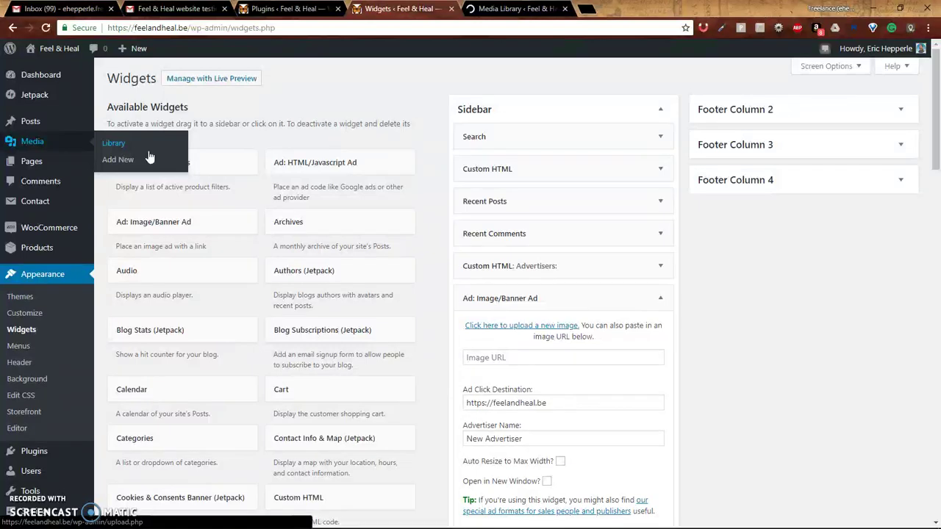
pyautogui.click(514, 8)
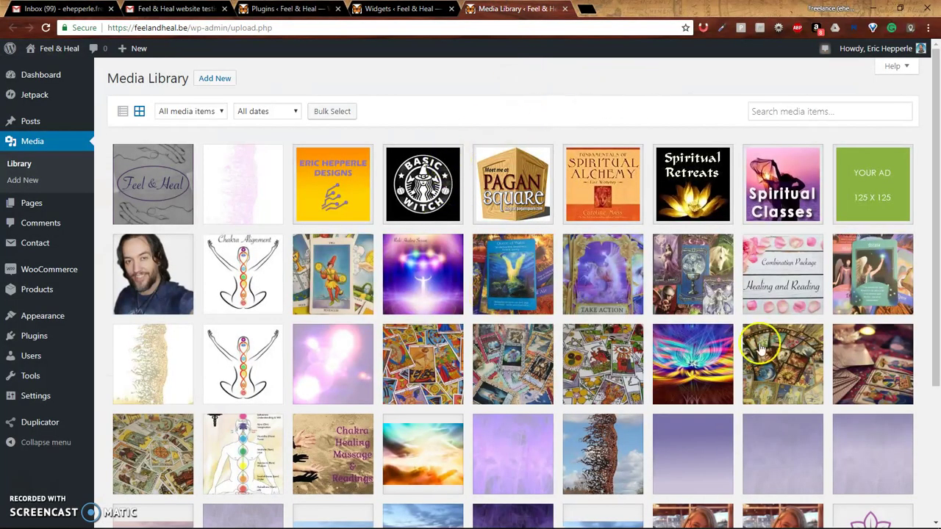
# Step: Open the attachment details of the Spiritual Alchemy image (sampleAdvert_125px_23.jpg) and copy its URL
pyautogui.click(601, 181)
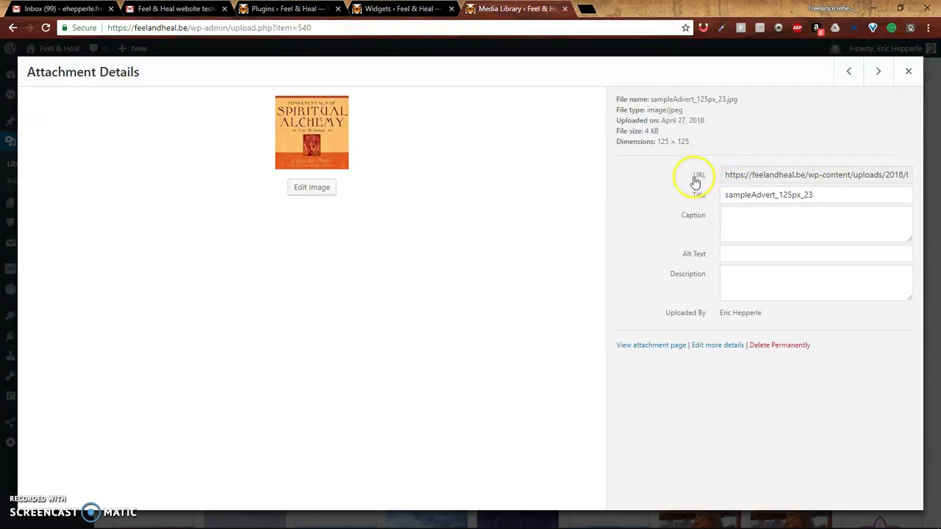
pyautogui.click(768, 178)
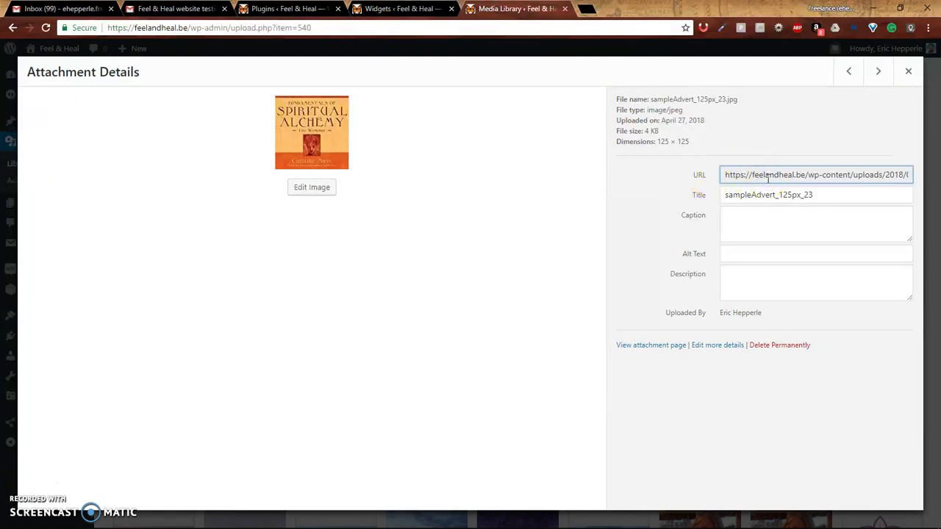
pyautogui.hotkey('ctrl', 'a')
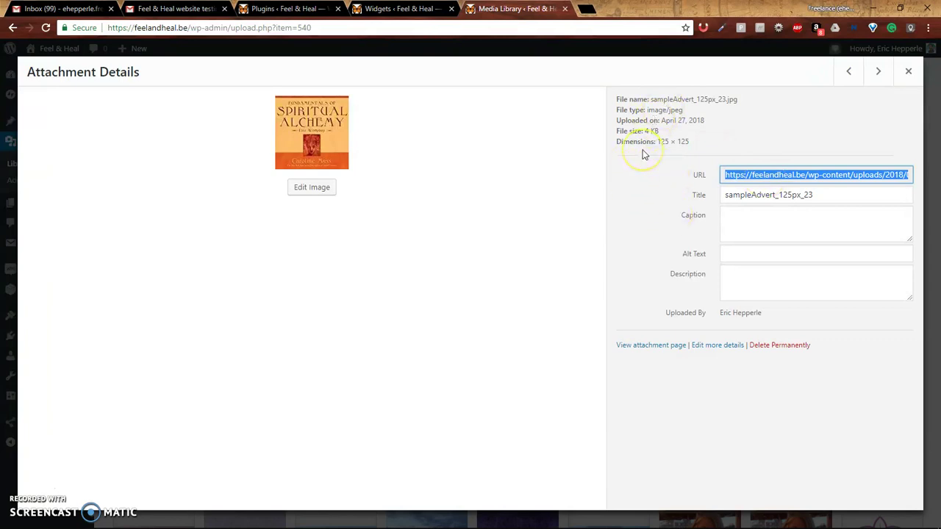
pyautogui.hotkey('alt', 'Tab')
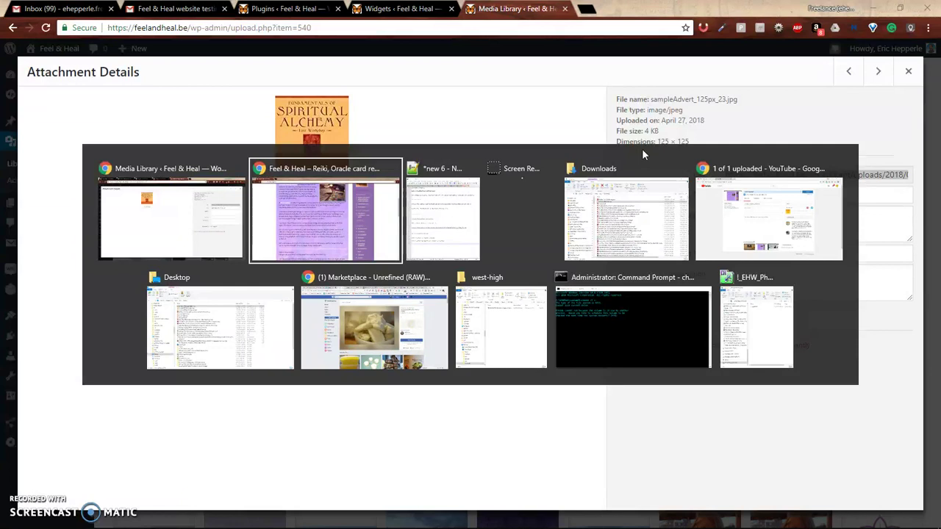
pyautogui.hotkey('alt', 'Tab')
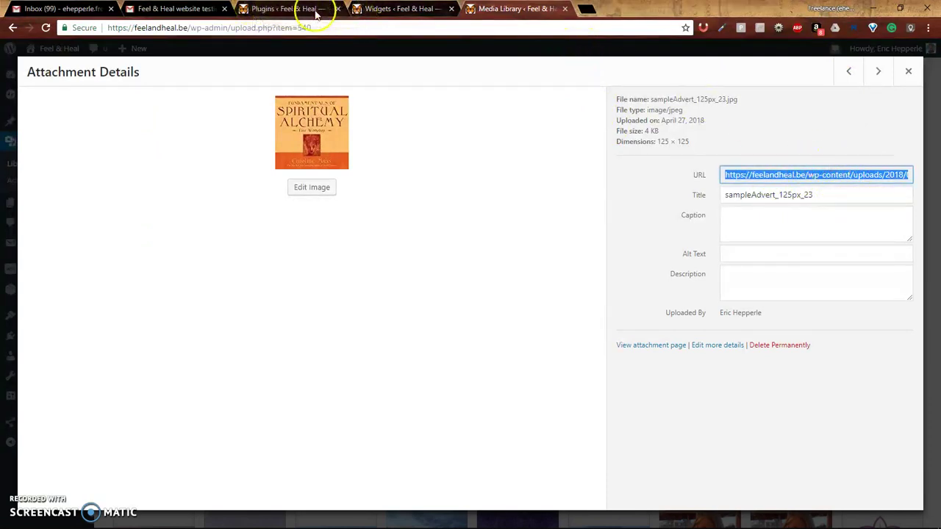
# Step: Return to the Widgets page and paste the copied sampleAdvert_125px_23.jpg address as the ad widget's Image URL
pyautogui.click(406, 9)
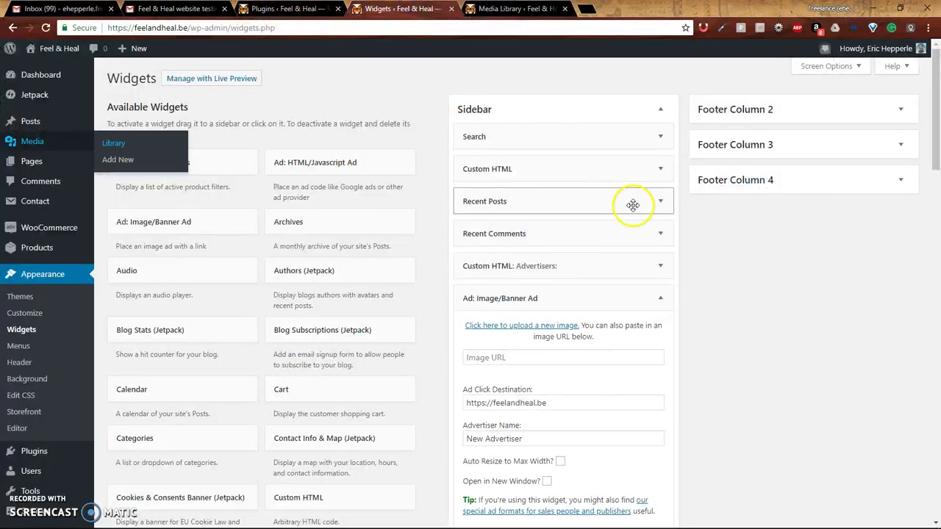
pyautogui.click(542, 358)
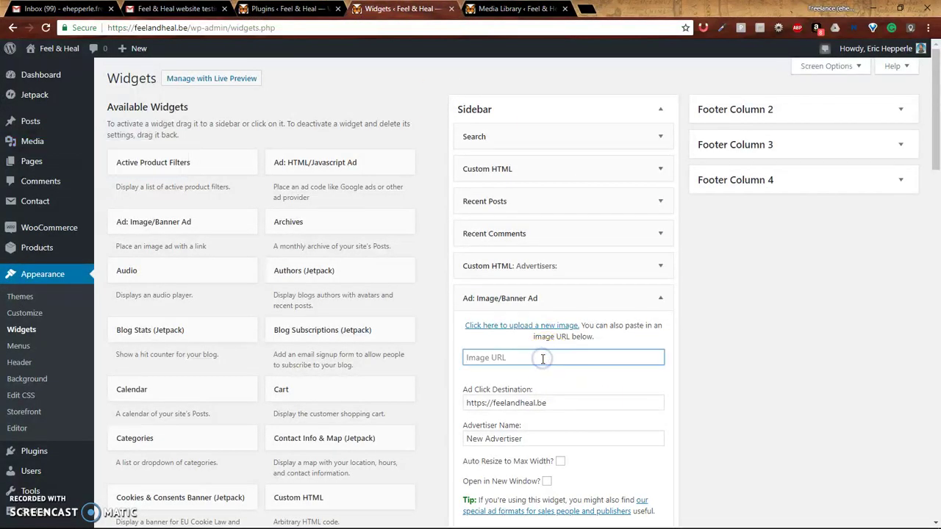
pyautogui.hotkey('ctrl', 'v')
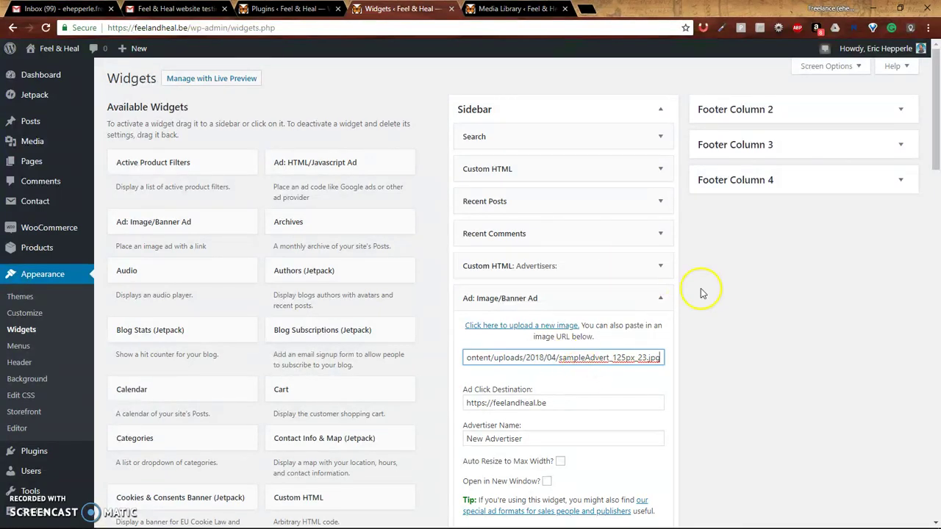
# Step: Switch to the Notepad++ notes and copy the Amazon link for Fundamentals of Spiritual Alchemy
pyautogui.scroll(-3, 721, 302)
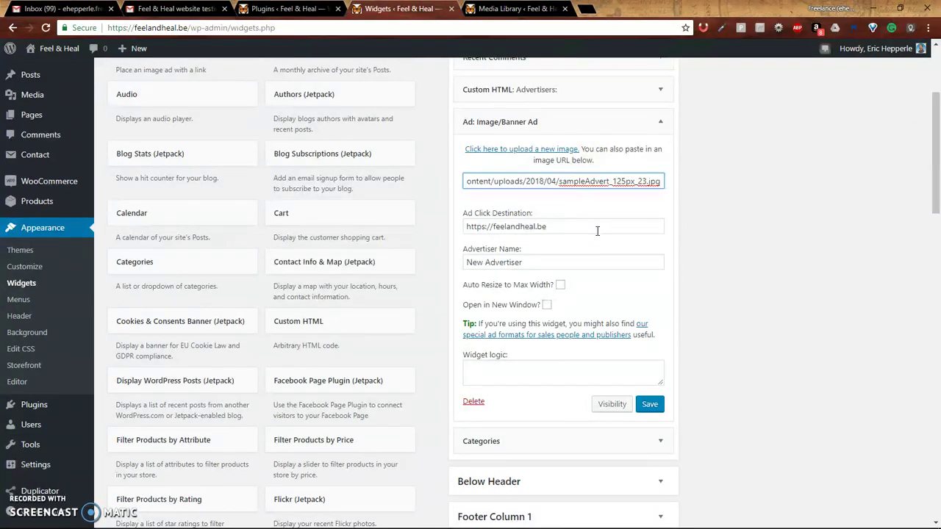
pyautogui.click(597, 231)
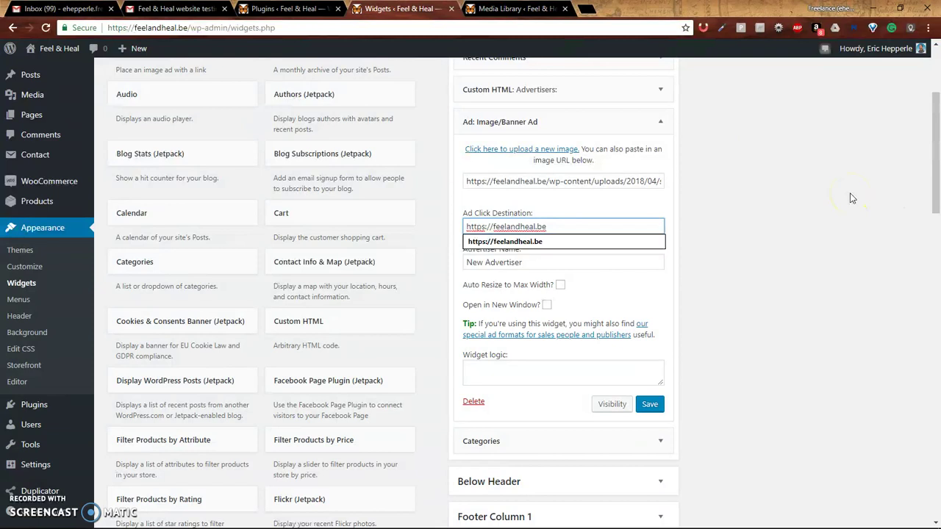
pyautogui.scroll(3, 752, 279)
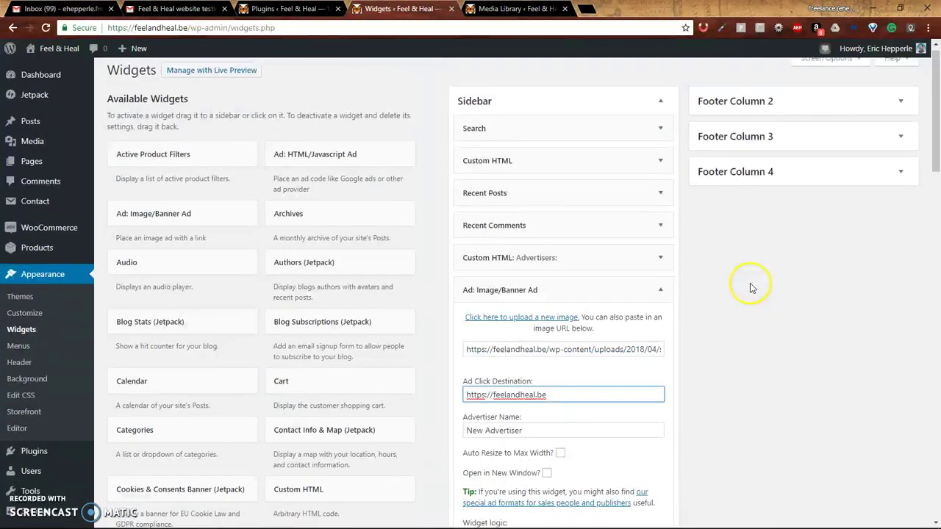
pyautogui.hotkey('alt', 'Tab')
pyautogui.hotkey('alt', 'Tab')
pyautogui.click(616, 358)
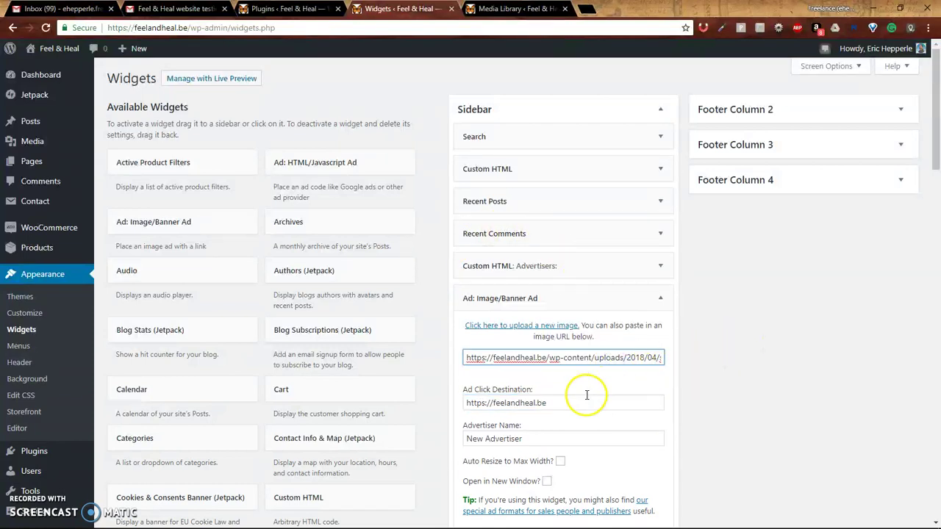
pyautogui.hotkey('alt', 'Tab')
pyautogui.hotkey('alt', 'Tab')
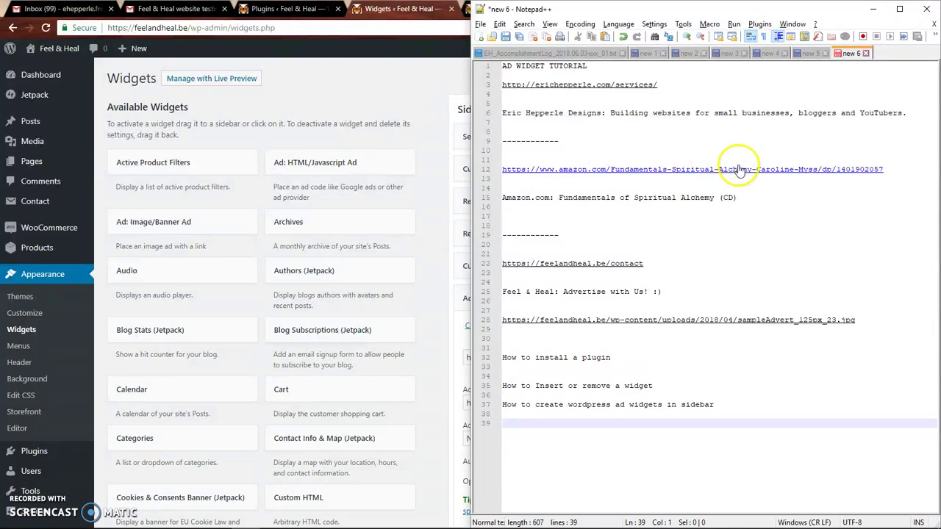
pyautogui.click(886, 169)
pyautogui.moveTo(886, 169); pyautogui.dragTo(492, 166)
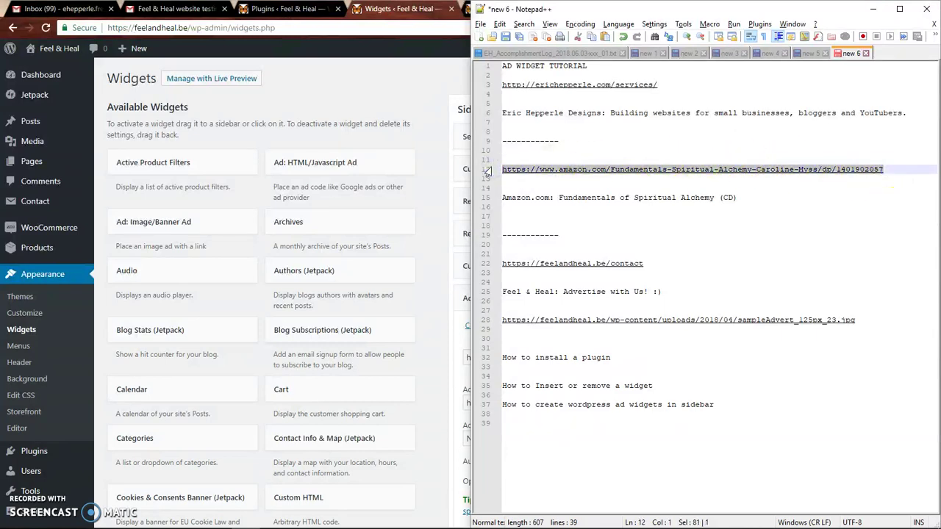
pyautogui.hotkey('alt', 'Tab')
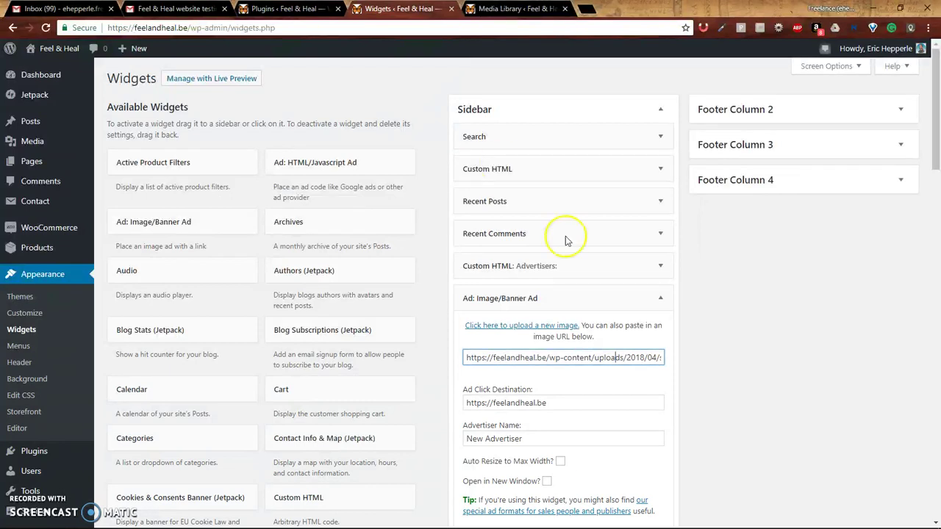
pyautogui.tripleClick(639, 404)
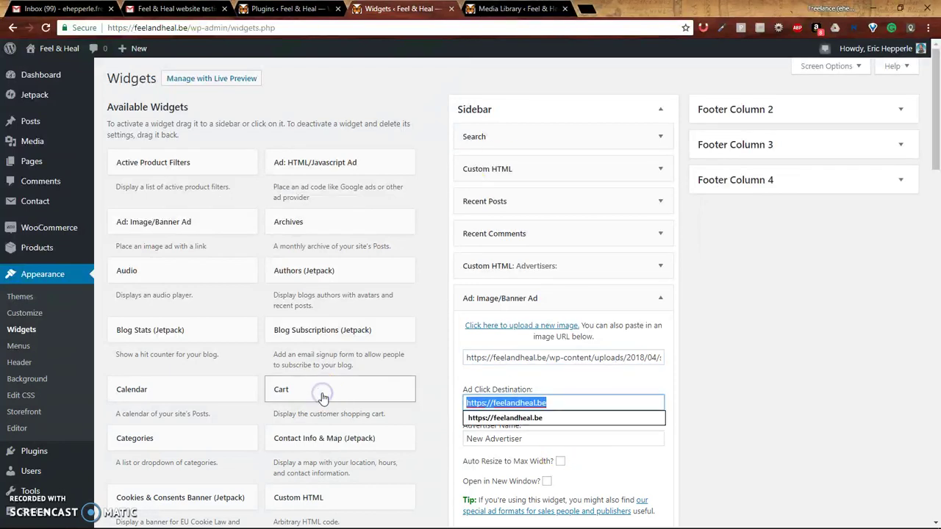
pyautogui.hotkey('ctrl', 'v')
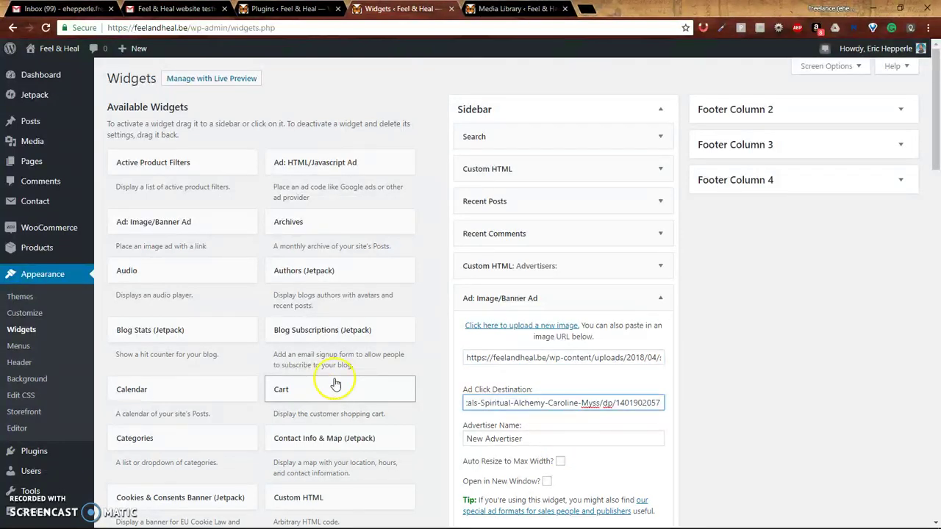
# Step: Clear the default text from the ad widget's Advertiser Name
pyautogui.scroll(-2, 651, 329)
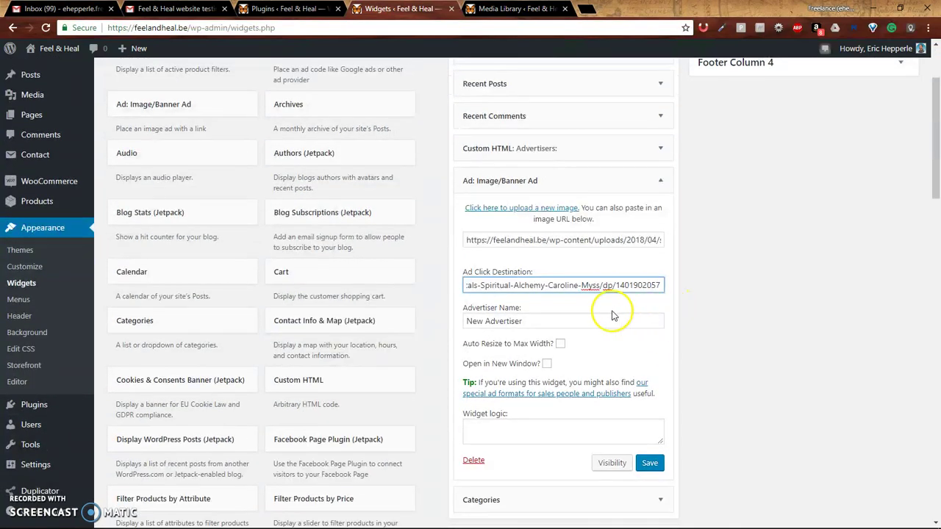
pyautogui.click(539, 323)
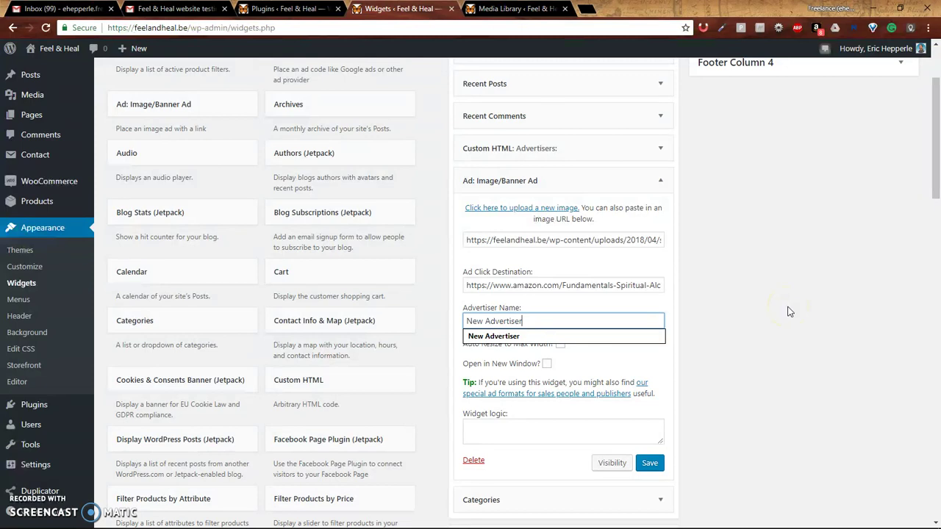
pyautogui.press('BackSpace')
pyautogui.press('BackSpace')
pyautogui.press('BackSpace')
pyautogui.press('BackSpace')
pyautogui.press('BackSpace')
pyautogui.press('BackSpace')
pyautogui.press('BackSpace')
pyautogui.press('BackSpace')
pyautogui.press('BackSpace')
pyautogui.press('BackSpace')
pyautogui.press('BackSpace')
pyautogui.press('BackSpace')
pyautogui.press('BackSpace')
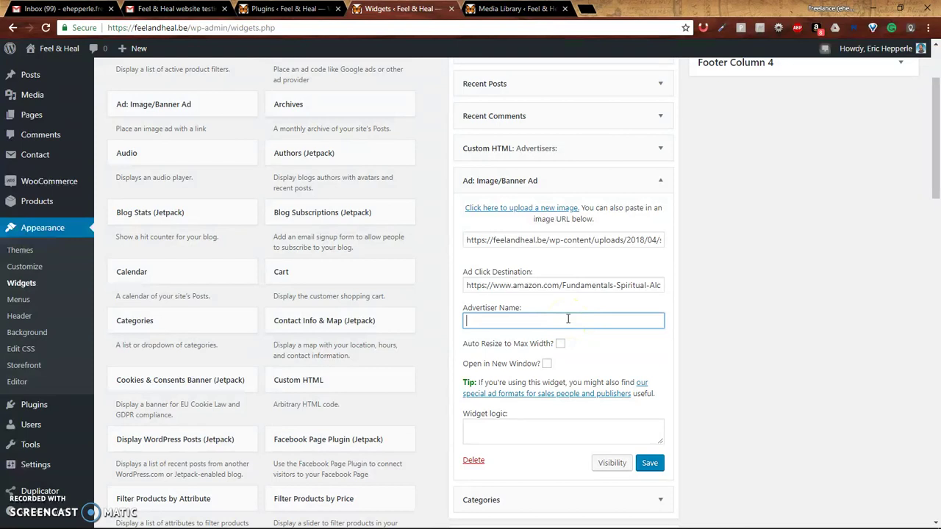
# Step: Copy "Amazon.com: Fundamentals of Spiritual Alchemy (CD)" from the Notepad++ notes and paste it as the ad widget's Advertiser Name
pyautogui.hotkey('alt', 'Tab')
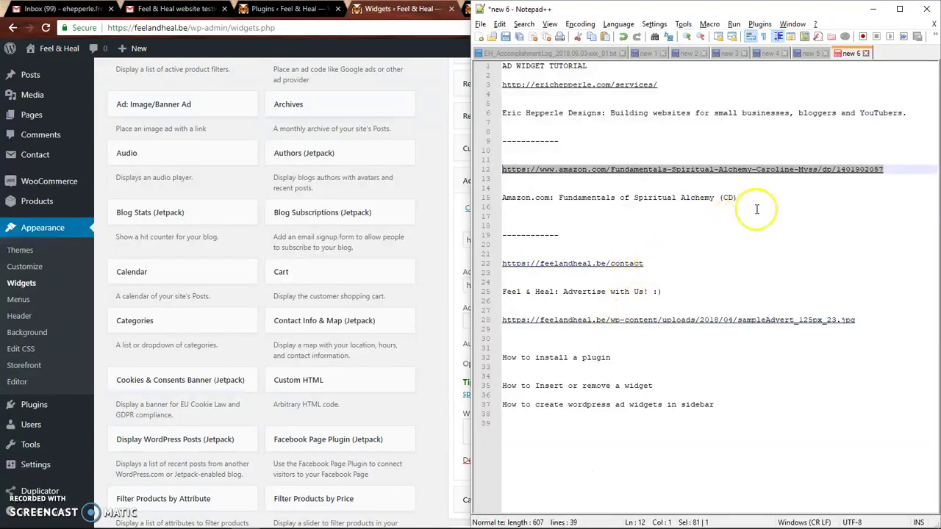
pyautogui.moveTo(741, 199); pyautogui.dragTo(440, 202)
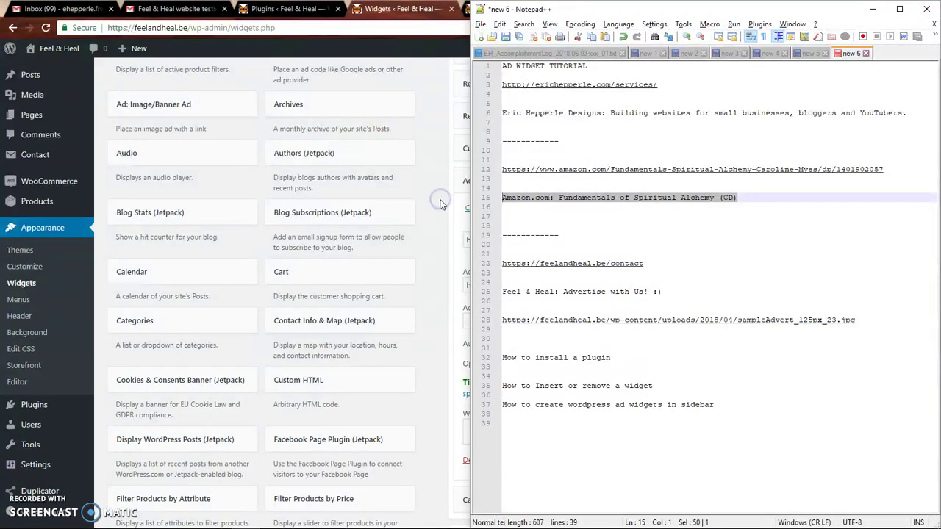
pyautogui.hotkey('alt', 'Tab')
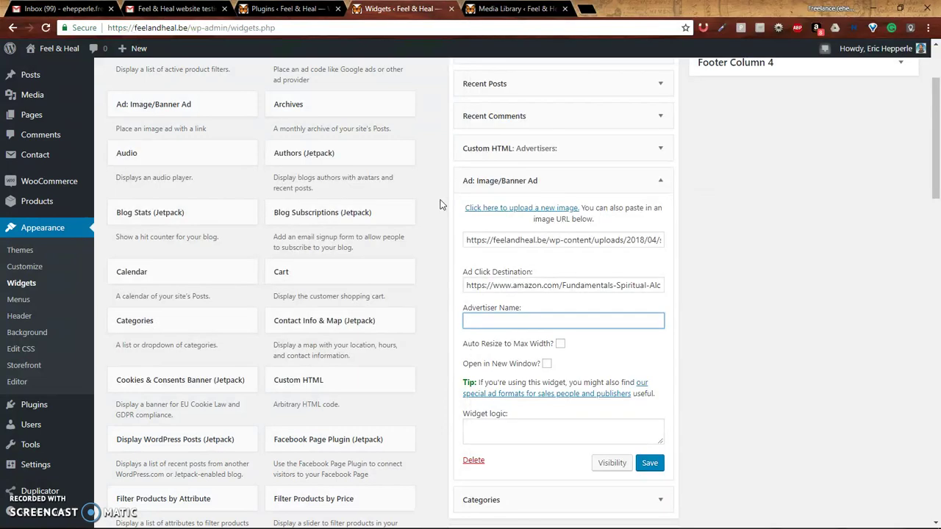
pyautogui.write('Amazon.com: Fundamentals of Spiritual Alchemy (CD)')
pyautogui.hotkey('alt', 'Tab')
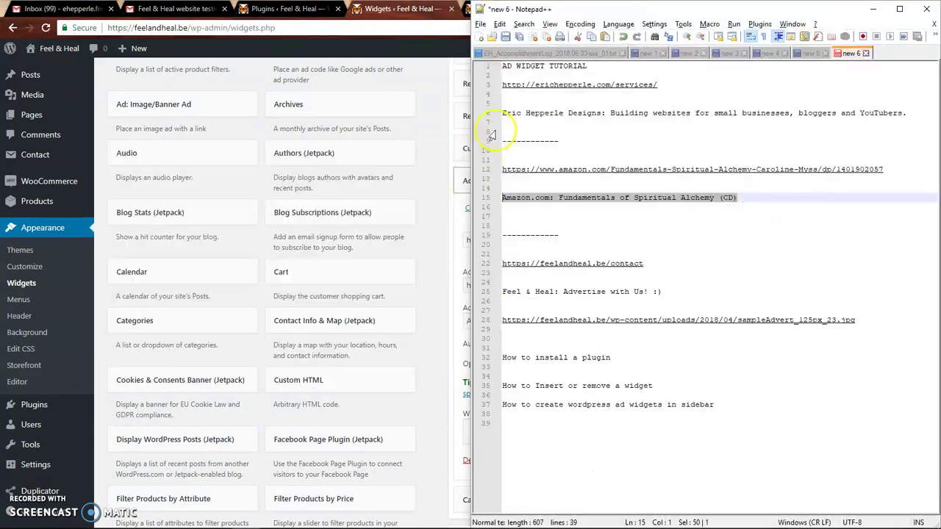
pyautogui.click(645, 211)
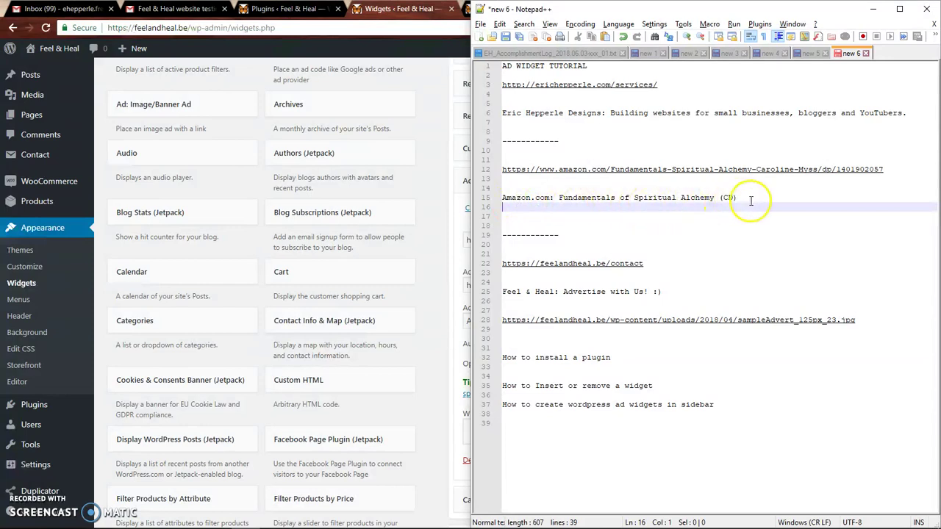
pyautogui.hotkey('alt', 'Tab')
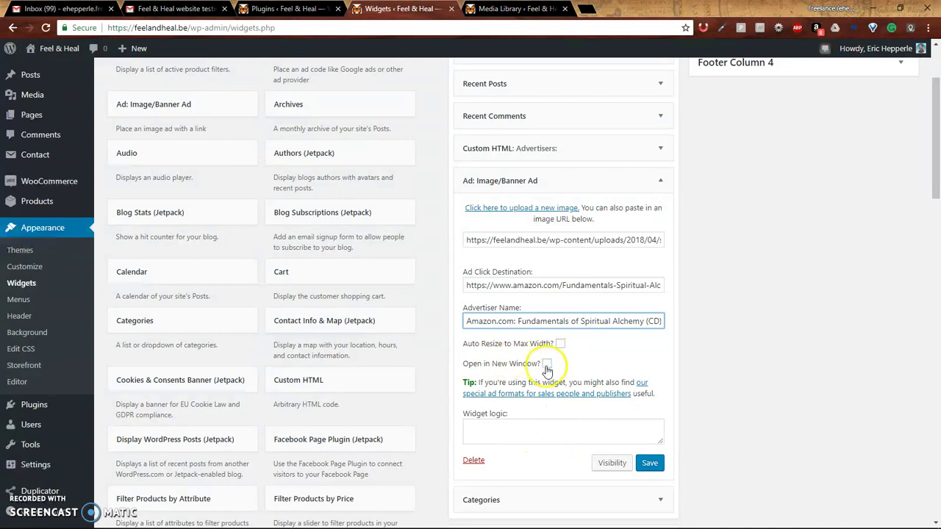
# Step: Save the Image/Banner Ad widget and review its scaled visual and settings
pyautogui.click(661, 466)
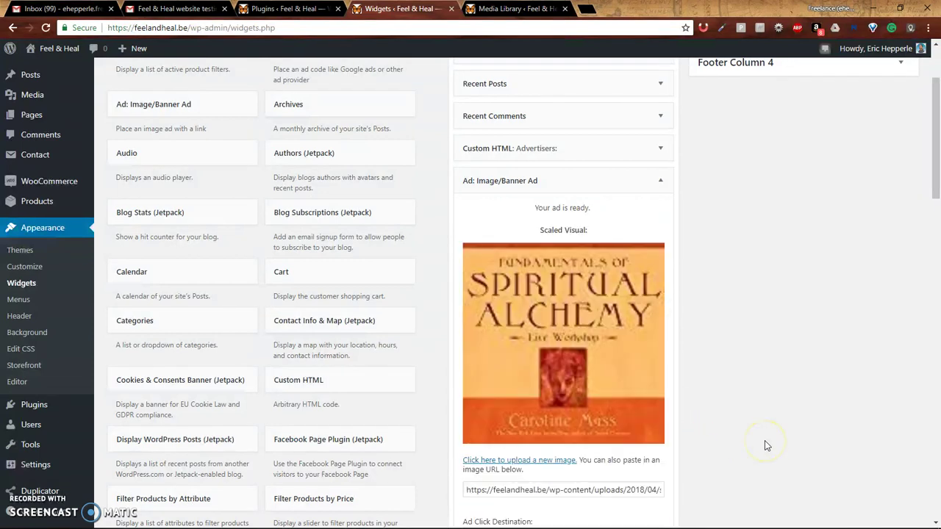
pyautogui.scroll(-5, 777, 399)
pyautogui.scroll(3, 779, 404)
pyautogui.scroll(2, 780, 405)
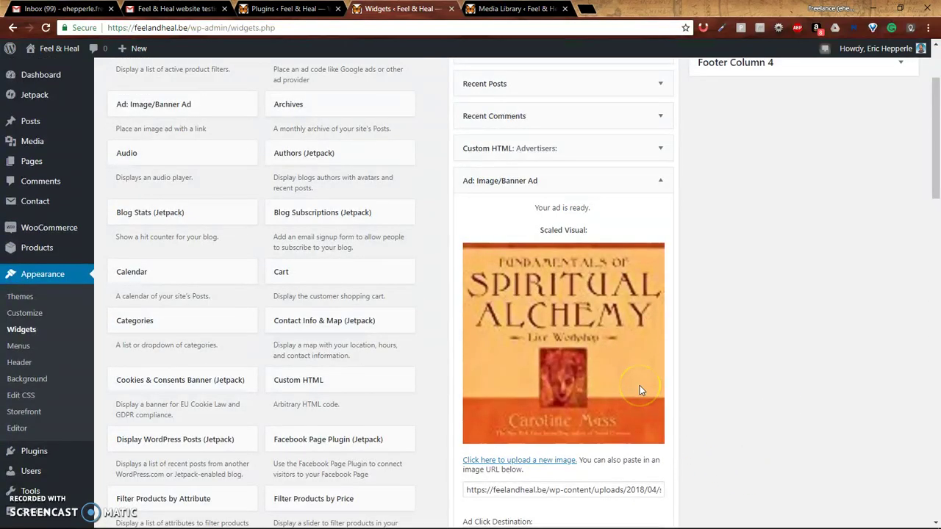
pyautogui.scroll(-3, 640, 385)
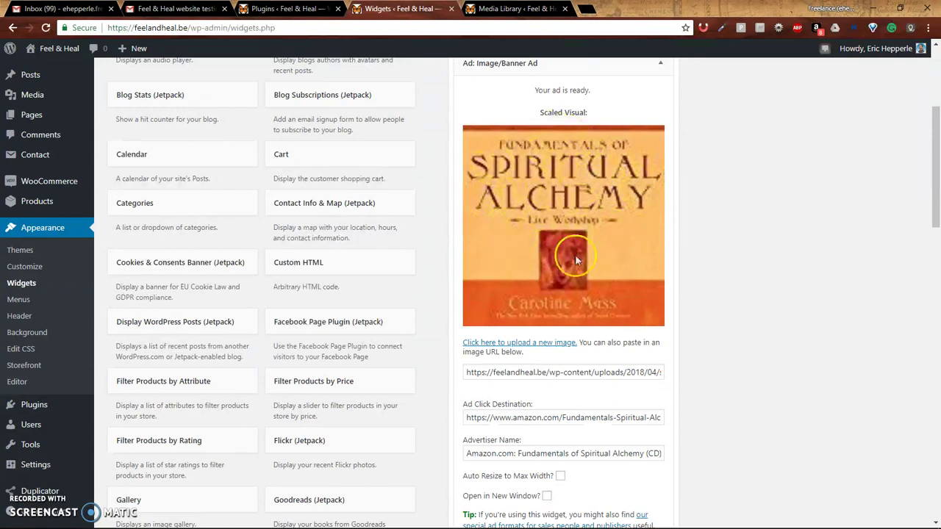
# Step: Switch to the public Feel & Heal home page, reload it and check the ad under Advertisers
pyautogui.hotkey('alt', 'Tab')
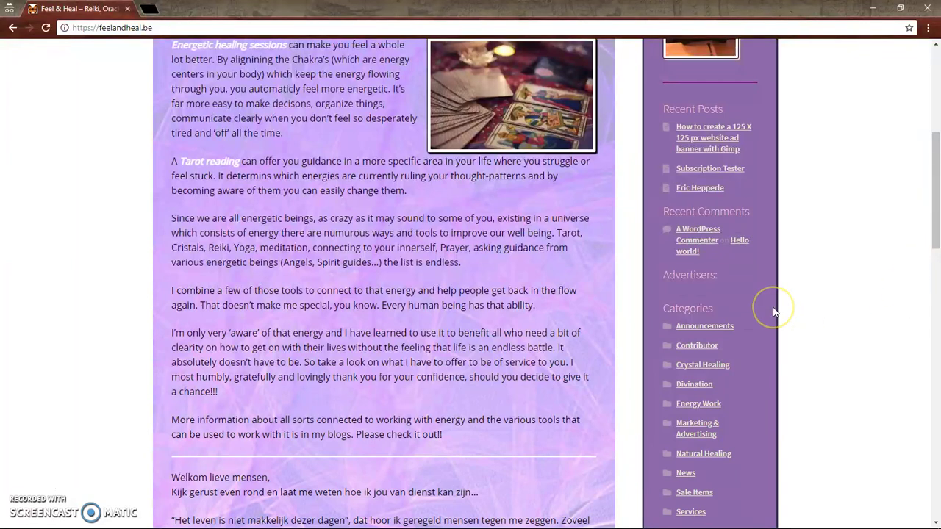
pyautogui.press('F5')
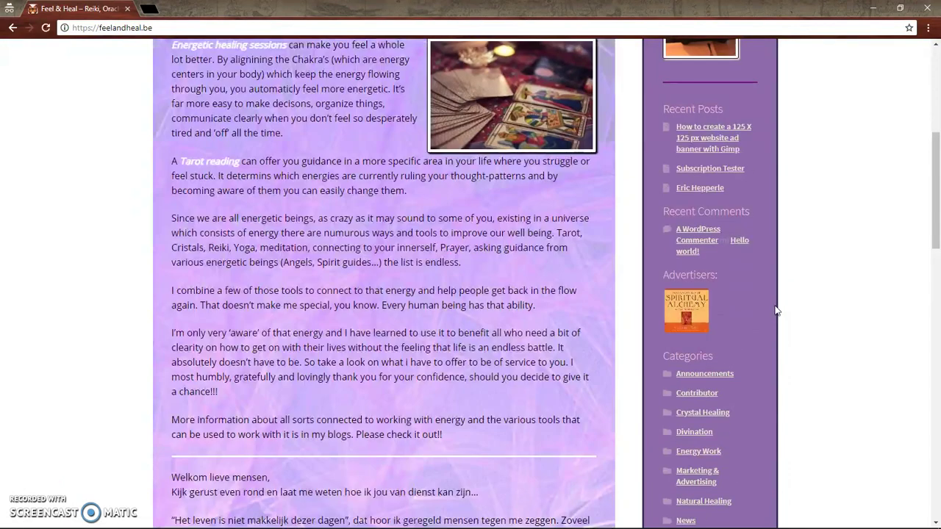
pyautogui.click(701, 297)
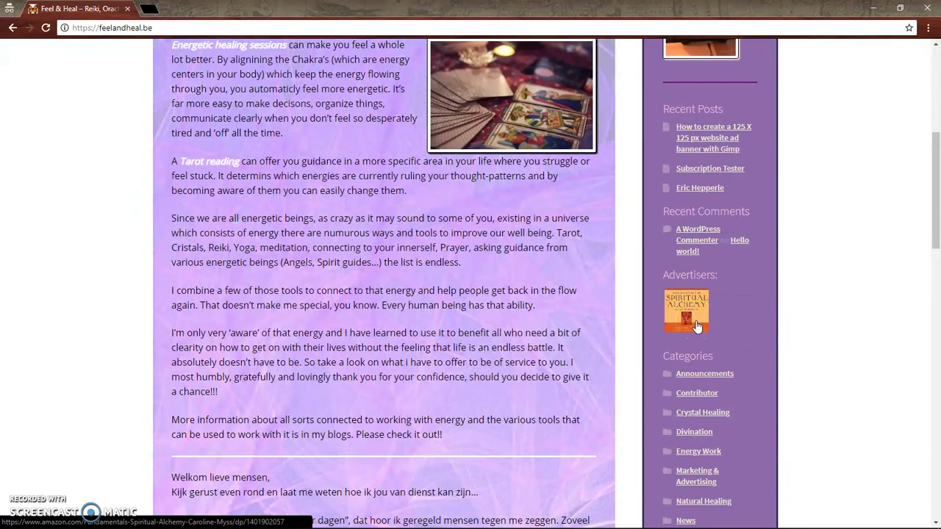
pyautogui.click(686, 313)
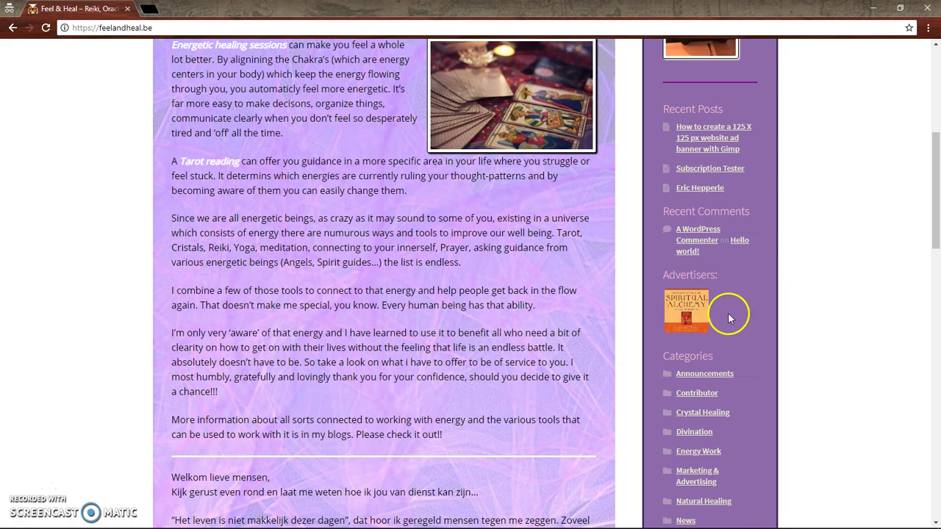
# Step: Test the Spiritual Alchemy ad on the public page by following its Amazon link, and go back to the home page
pyautogui.hotkey('alt', 'Tab')
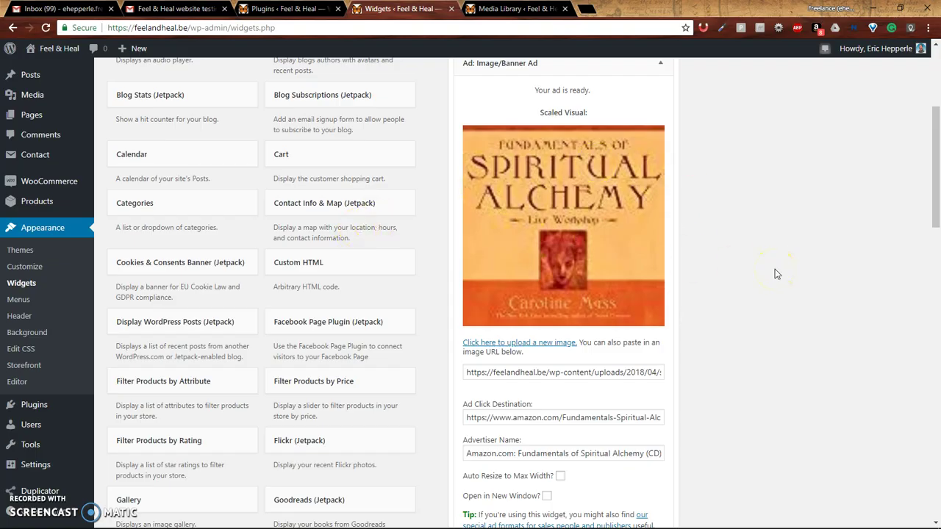
pyautogui.scroll(-3, 775, 275)
pyautogui.hotkey('alt', 'Tab')
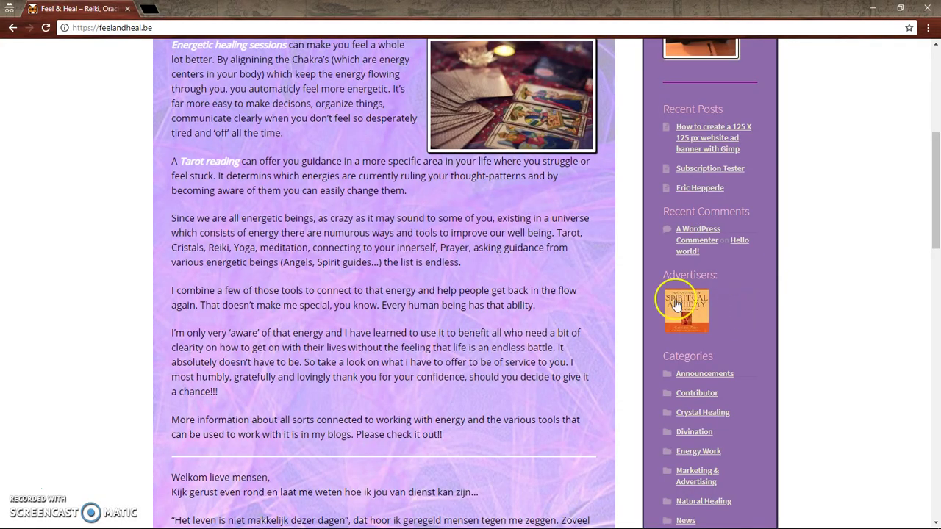
pyautogui.click(690, 310)
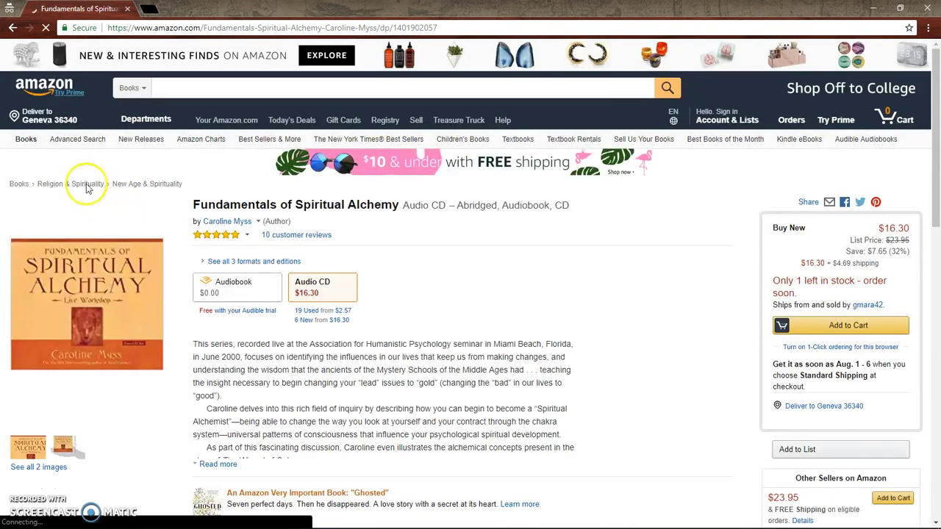
pyautogui.click(11, 27)
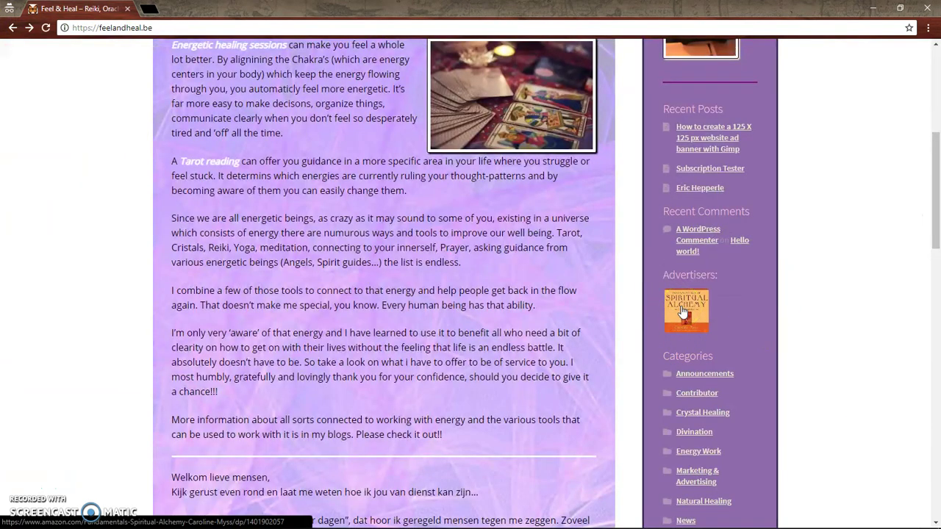
# Step: Inspect the Spiritual Alchemy ad's HTML to examine its link and image source, and close the developer tools
pyautogui.rightClick(684, 308)
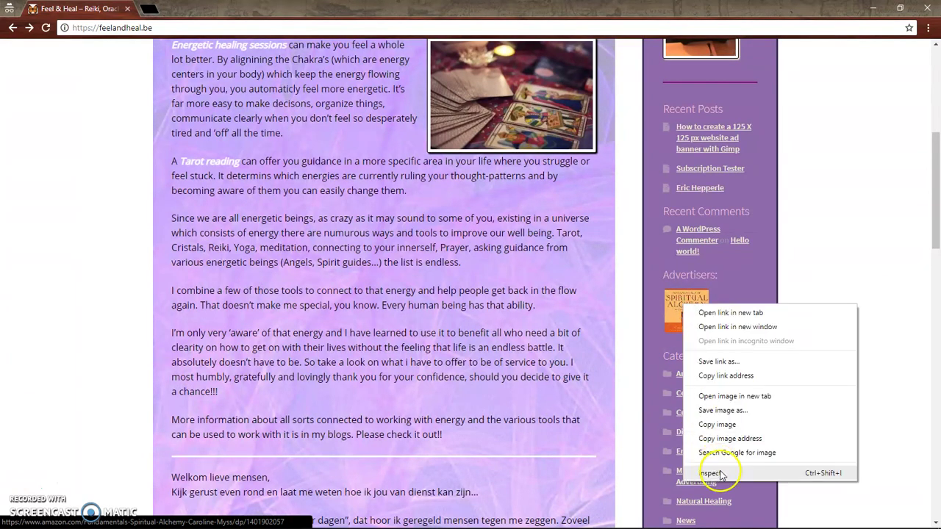
pyautogui.rightClick(670, 302)
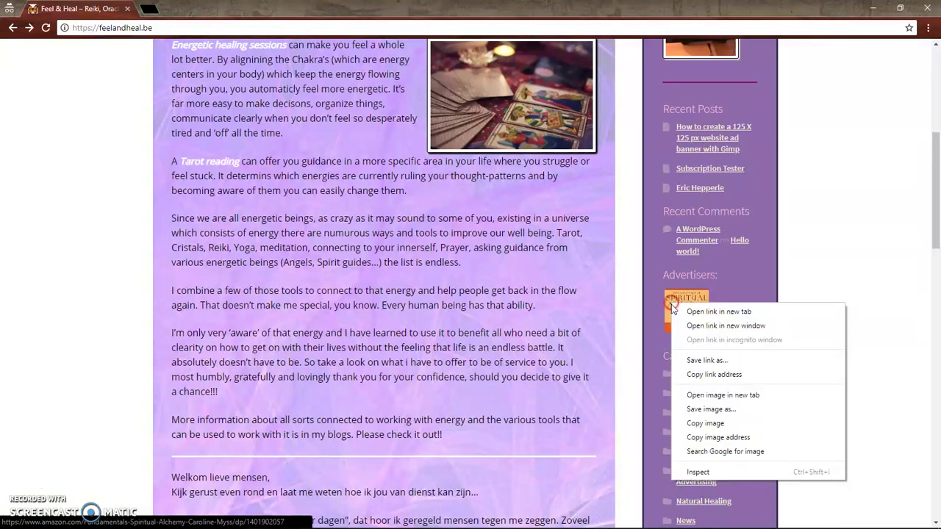
pyautogui.click(710, 471)
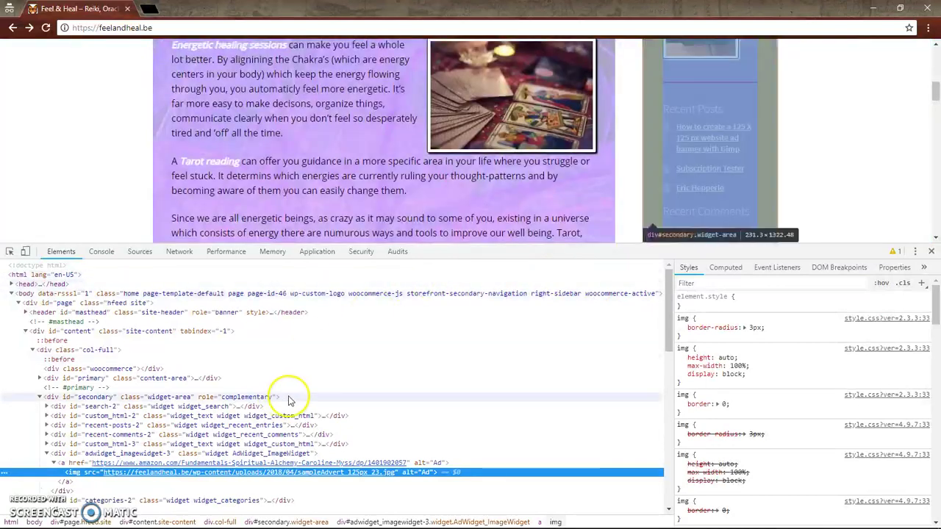
pyautogui.moveTo(167, 478)
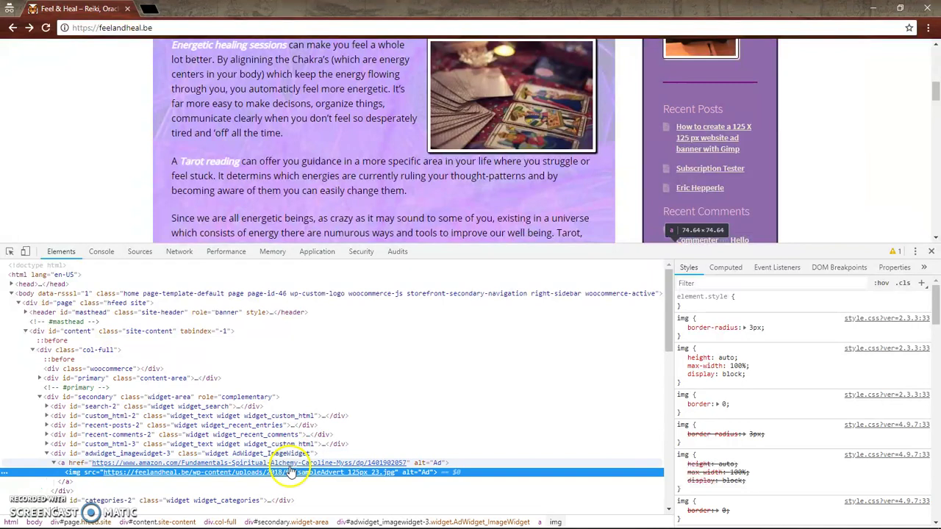
pyautogui.click(932, 251)
# Step: Return to the Widgets page, enable Open in New Window for the Image/Banner Ad widget and save it
pyautogui.hotkey('alt', 'Tab')
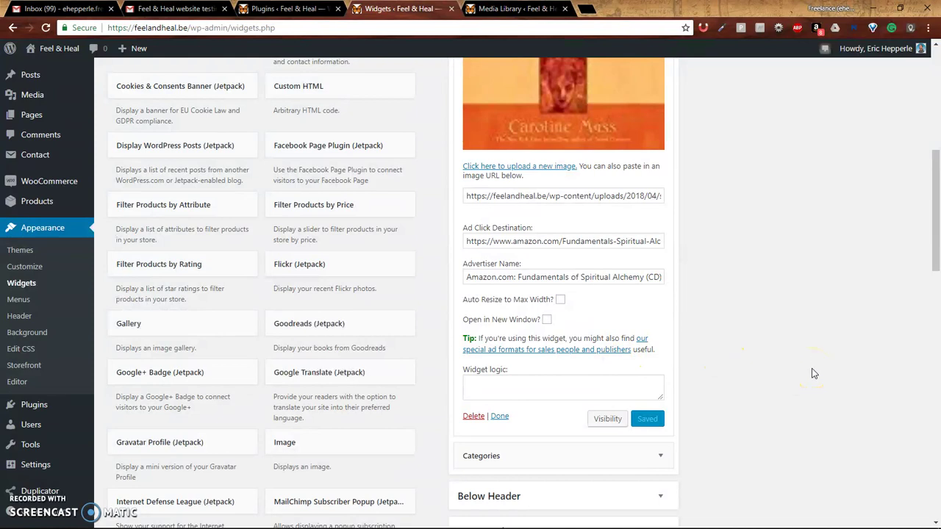
pyautogui.scroll(4, 775, 335)
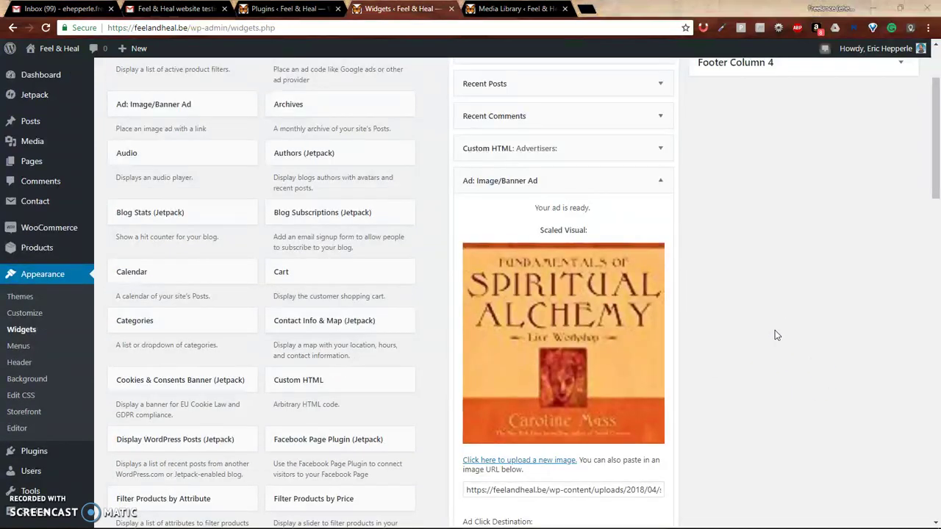
pyautogui.hotkey('alt', 'Tab')
pyautogui.click(689, 321)
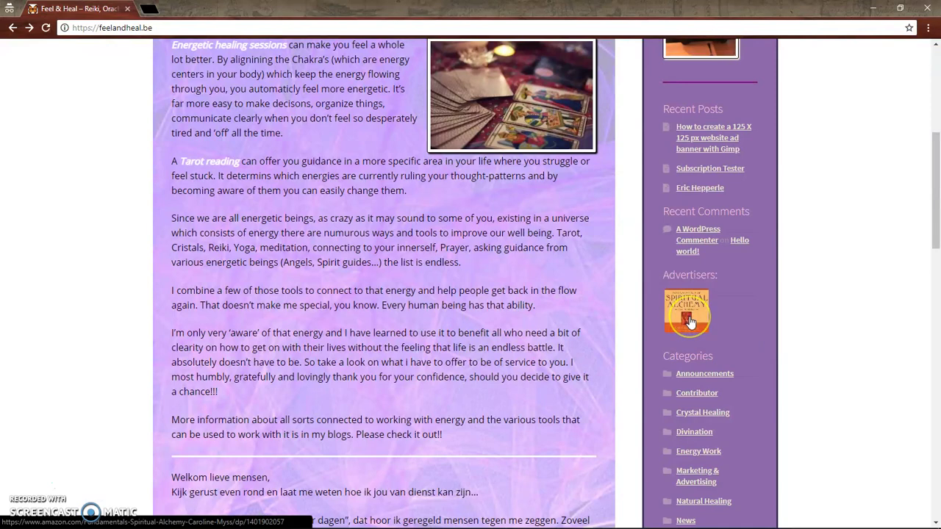
pyautogui.hotkey('alt', 'Tab')
pyautogui.scroll(-2, 563, 278)
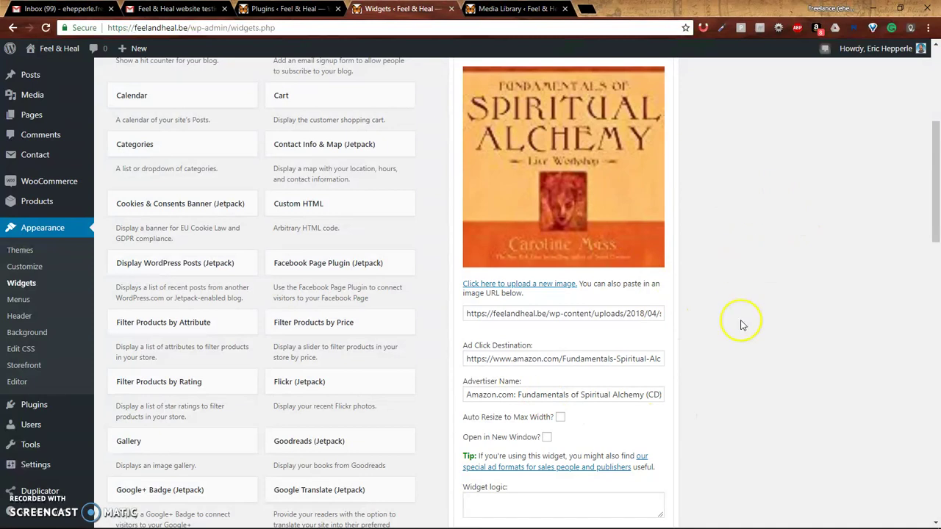
pyautogui.click(547, 437)
pyautogui.scroll(-3, 750, 401)
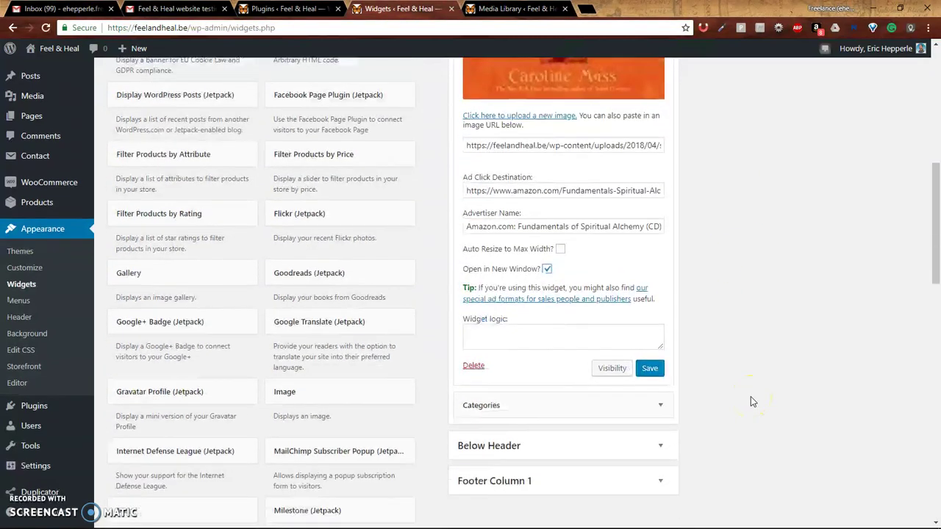
pyautogui.scroll(4, 750, 401)
pyautogui.scroll(-3, 751, 403)
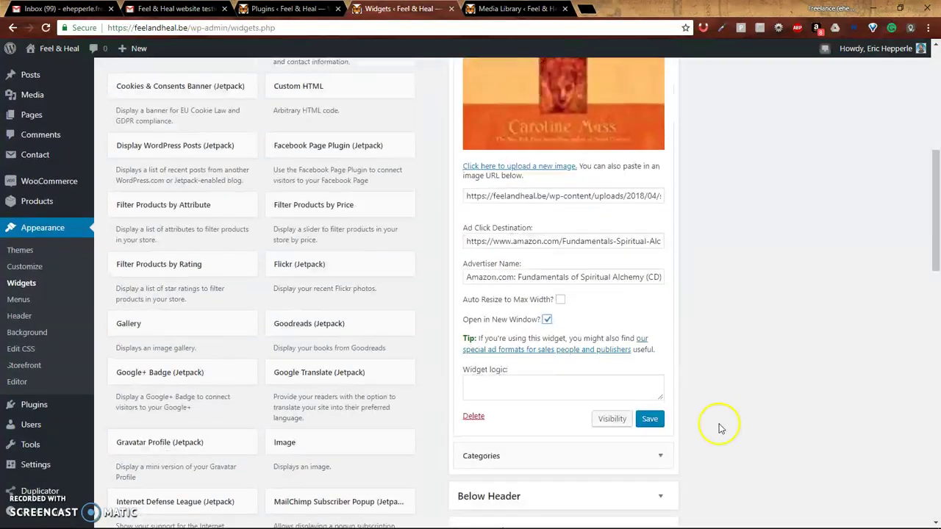
pyautogui.click(649, 426)
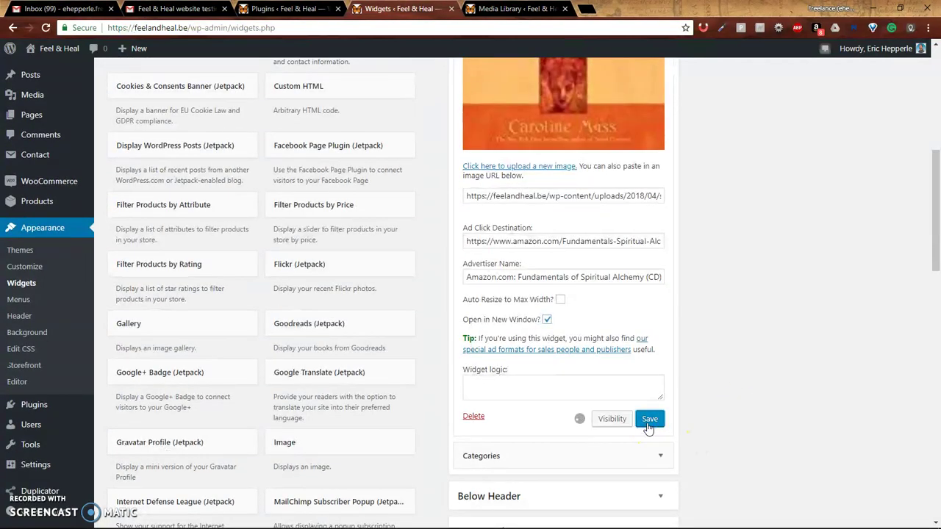
# Step: Reload the public Feel & Heal home page and follow the Spiritual Alchemy ad to test how its link opens
pyautogui.hotkey('alt', 'Tab')
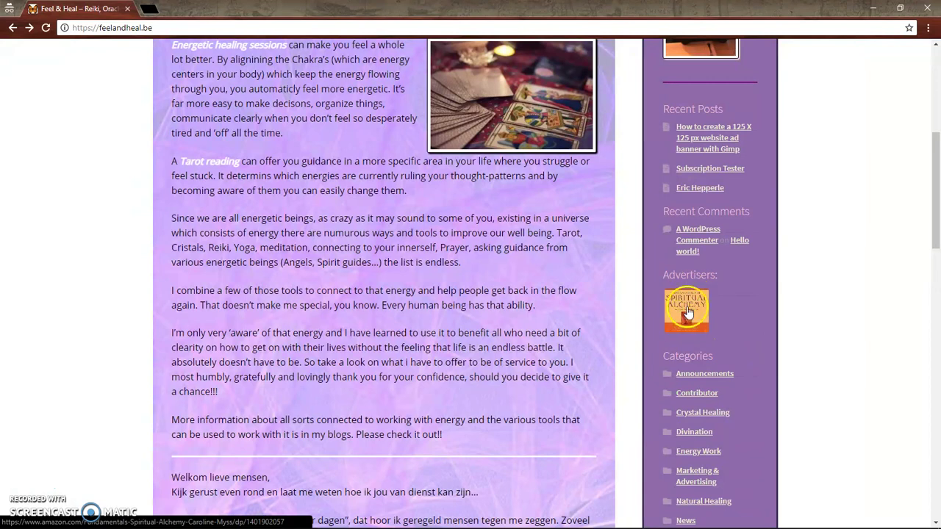
pyautogui.rightClick(789, 253)
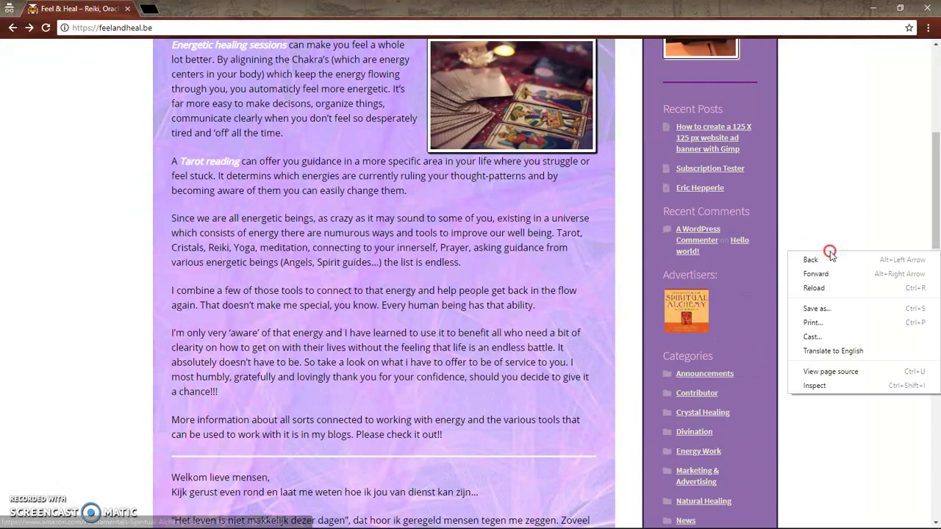
pyautogui.click(815, 289)
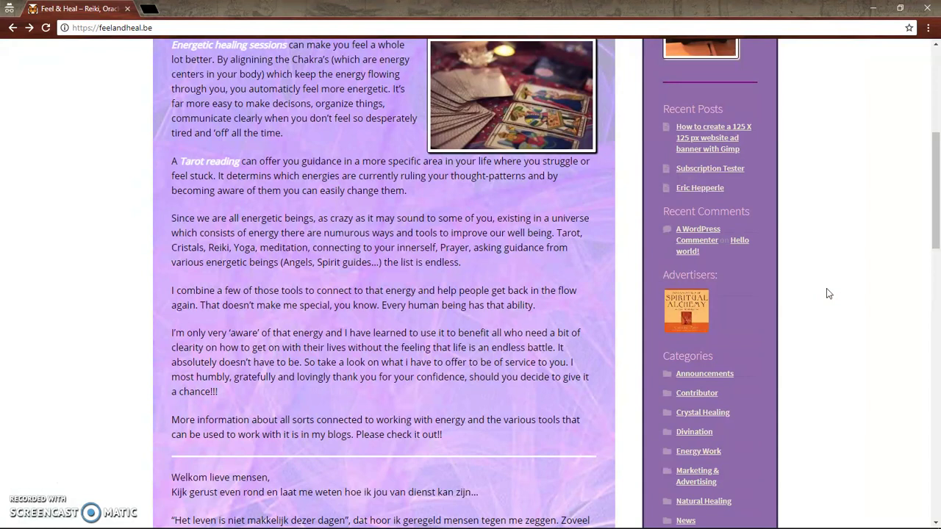
pyautogui.click(817, 290)
pyautogui.click(690, 314)
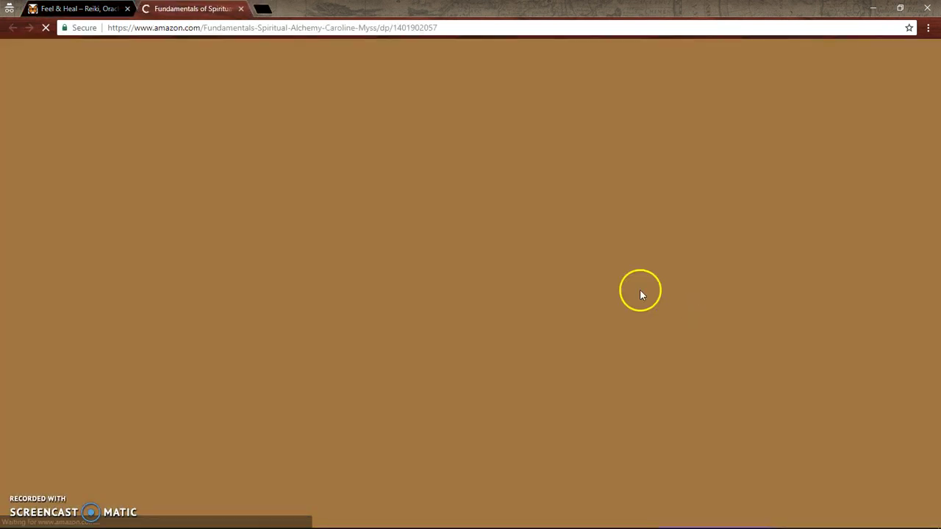
# Step: Close the Amazon page opened by the test and return to the WordPress admin's Widgets page
pyautogui.click(241, 9)
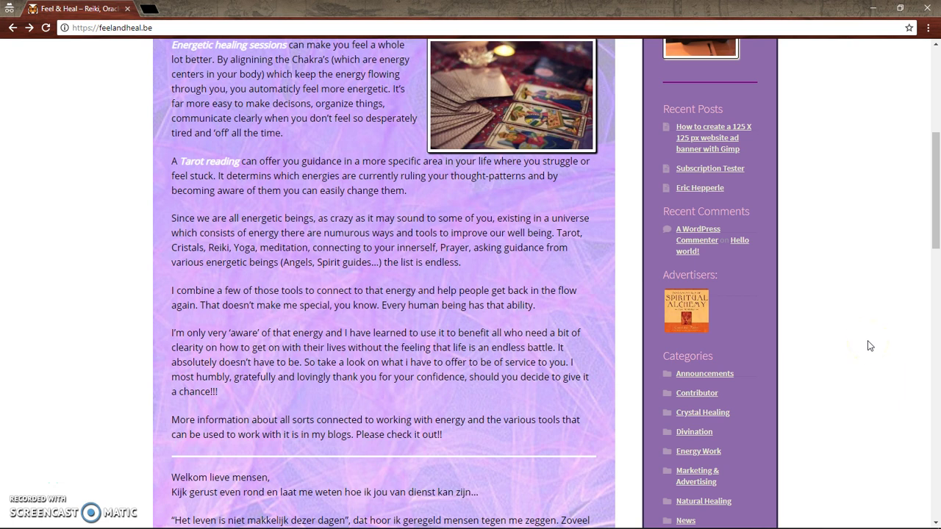
pyautogui.hotkey('alt', 'Tab')
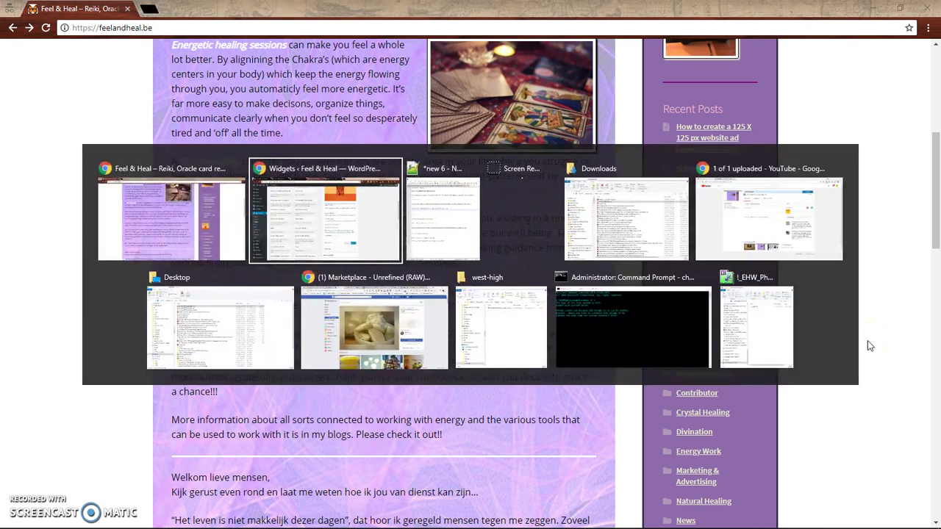
pyautogui.hotkey('alt', 'Tab')
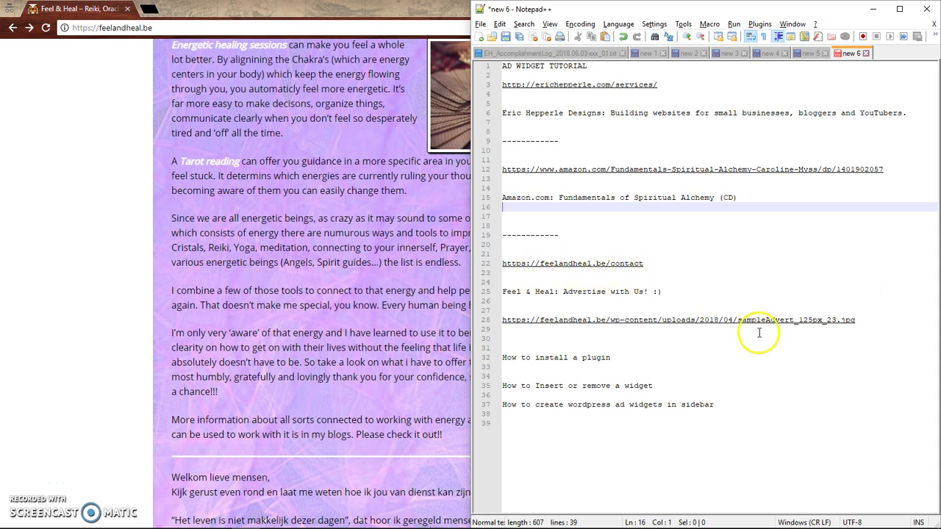
pyautogui.hotkey('alt', 'Tab')
pyautogui.scroll(5, 475, 307)
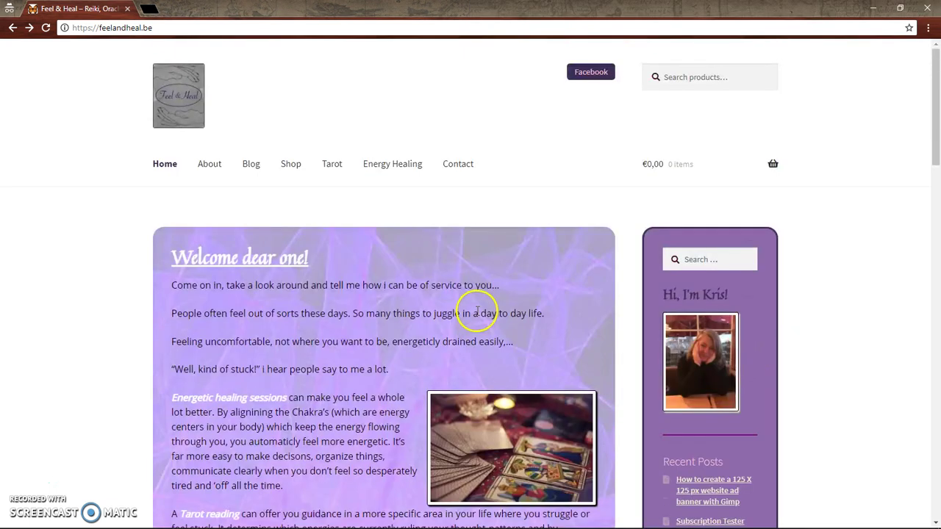
pyautogui.hotkey('alt', 'Tab')
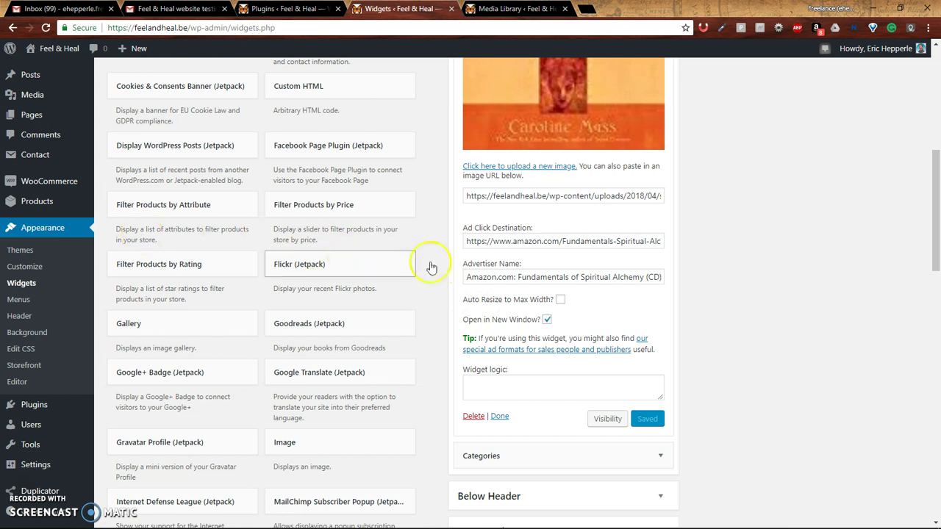
# Step: Copy the URL of the green "YOUR AD 125 X 125" image, sampleAdvert_125px_03.jpg, from the Media Library and close its details
pyautogui.click(511, 8)
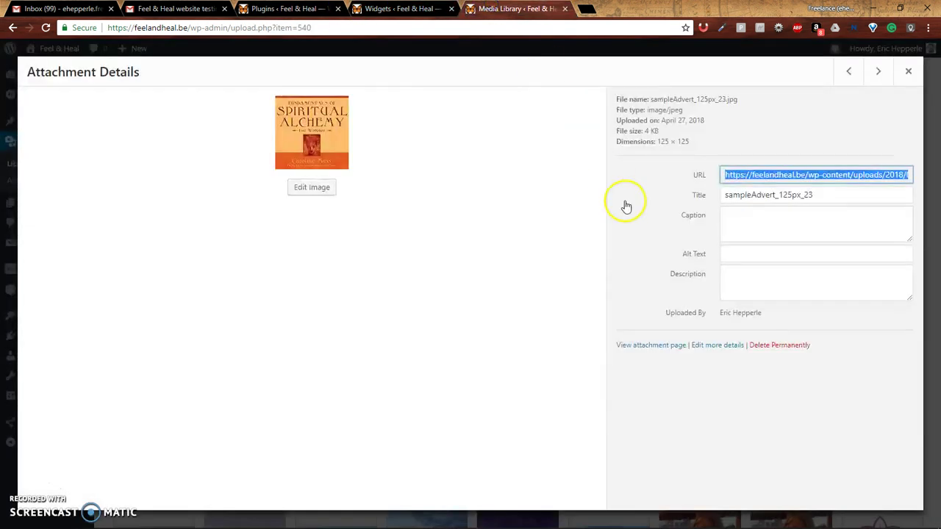
pyautogui.click(908, 71)
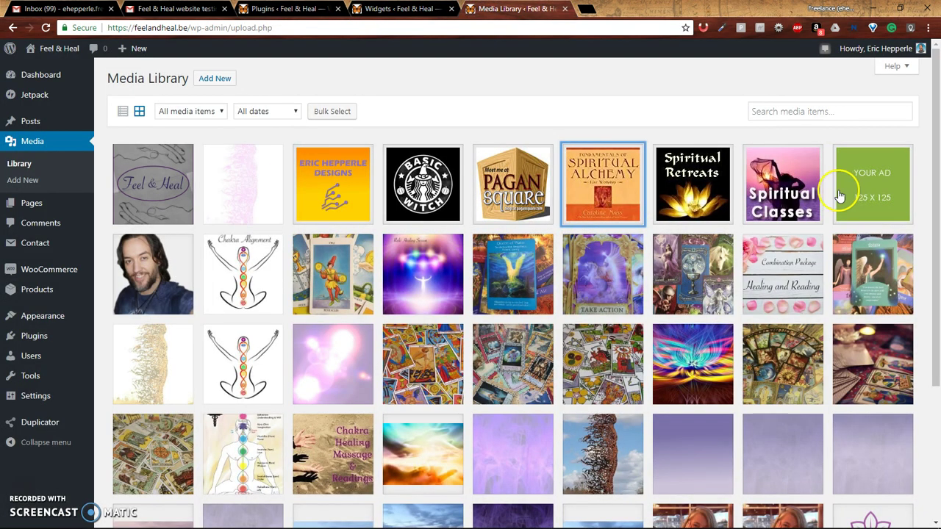
pyautogui.click(875, 188)
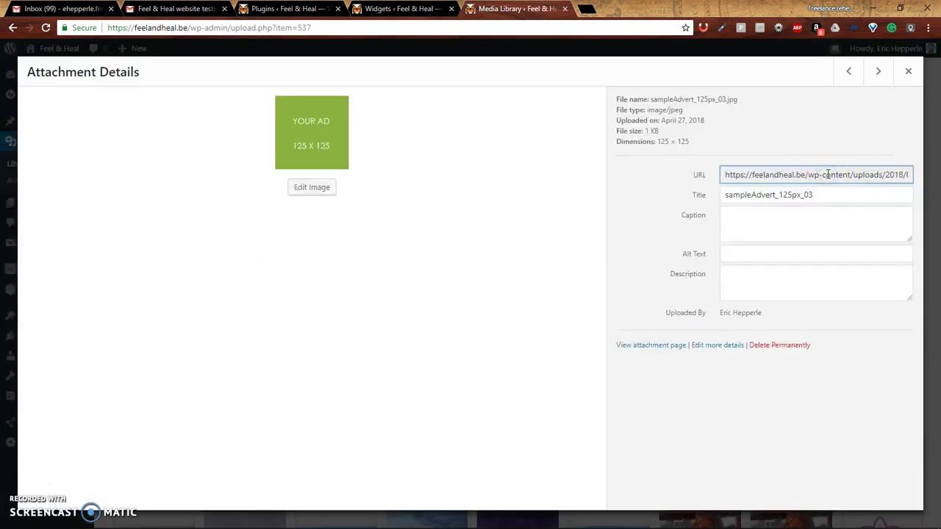
pyautogui.click(828, 174)
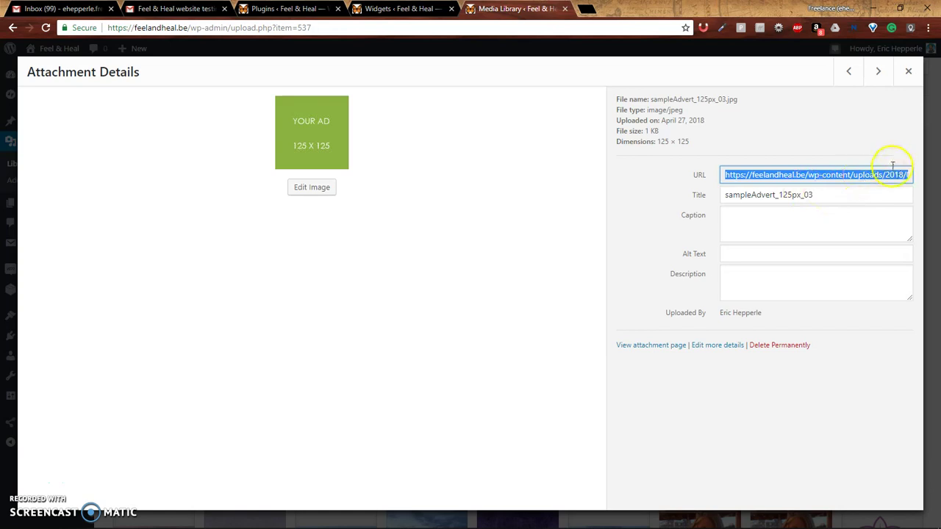
pyautogui.hotkey('alt', 'Tab')
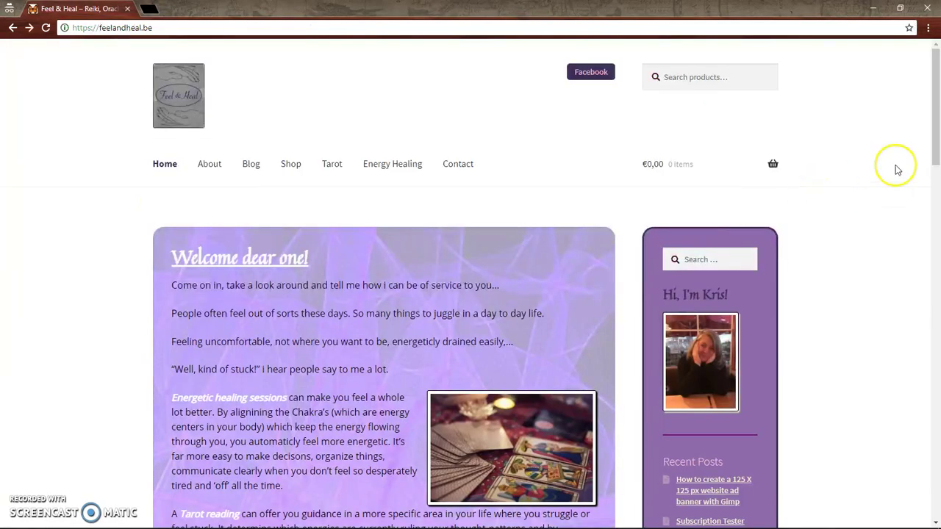
pyautogui.hotkey('alt', 'Tab')
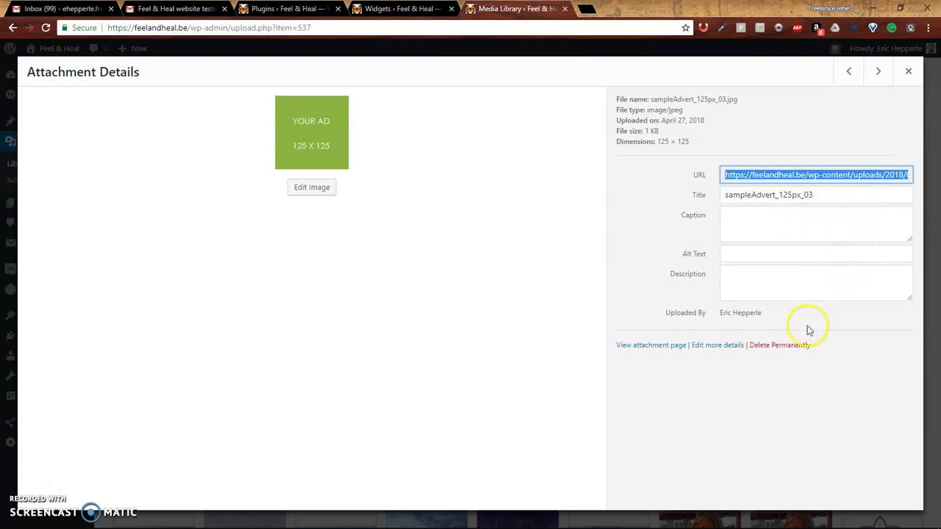
pyautogui.click(909, 72)
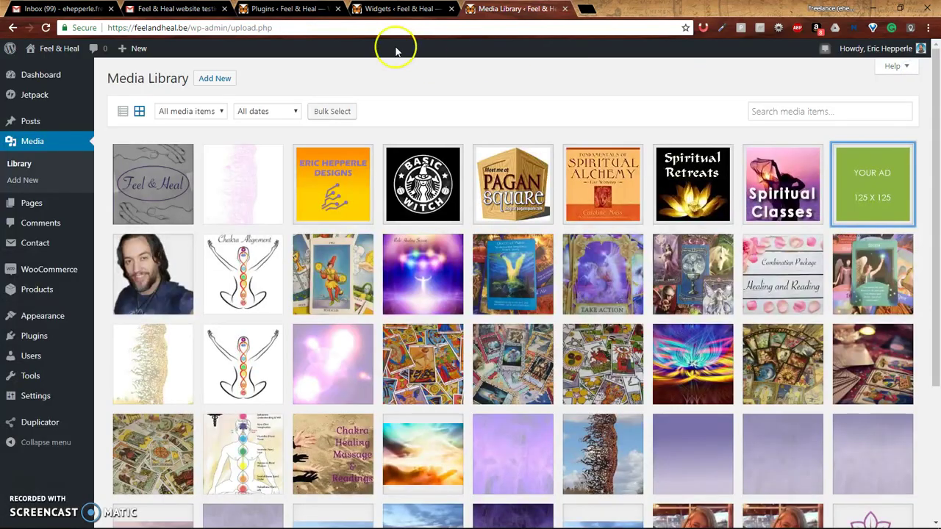
# Step: Add a second Image/Banner Ad widget to the sidebar and place it between the existing ad widget and Categories
pyautogui.click(386, 8)
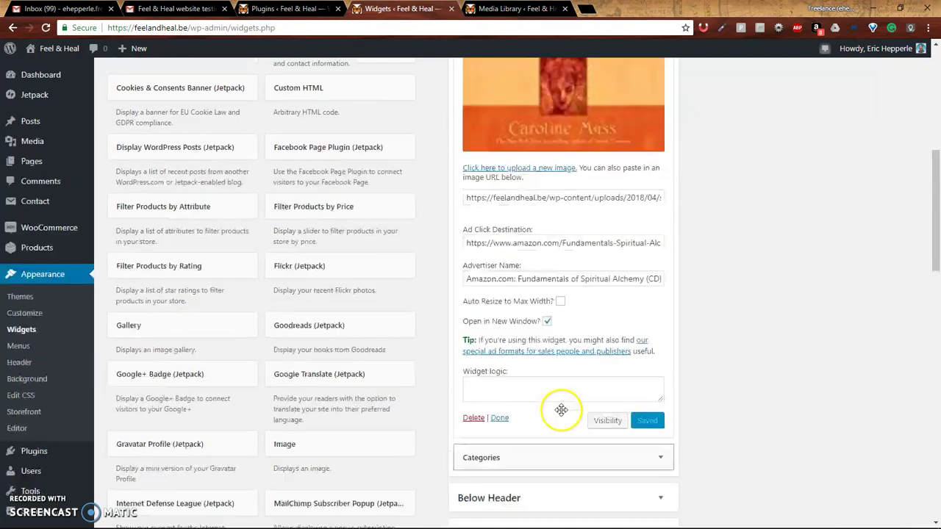
pyautogui.scroll(5, 563, 405)
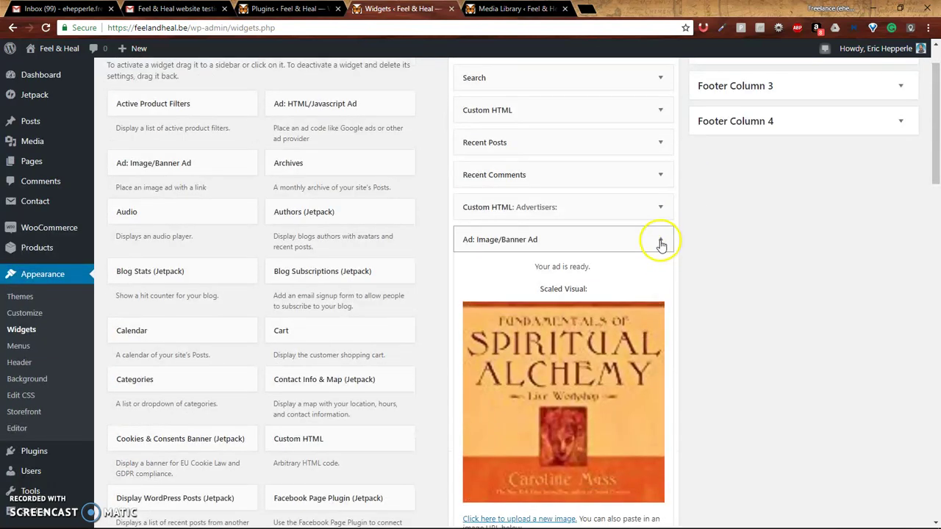
pyautogui.click(660, 243)
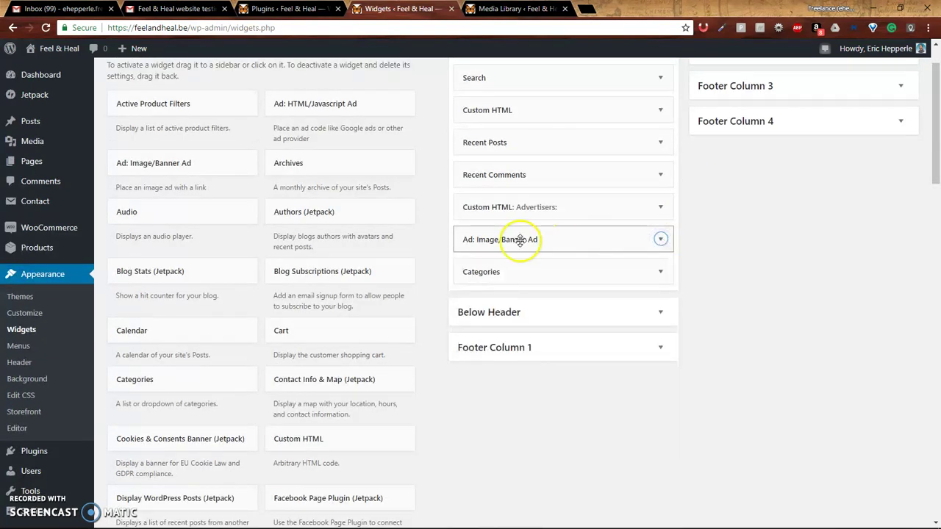
pyautogui.click(178, 167)
pyautogui.click(203, 352)
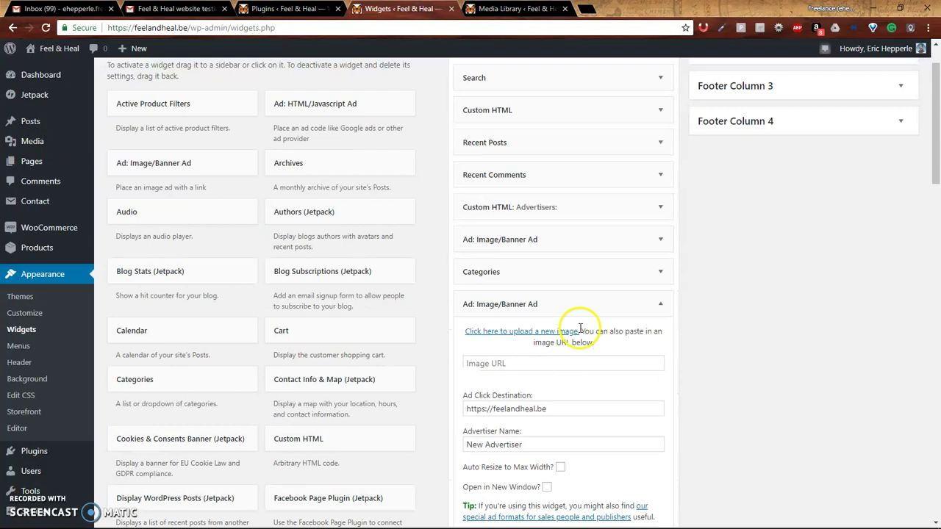
pyautogui.moveTo(559, 309); pyautogui.dragTo(552, 246)
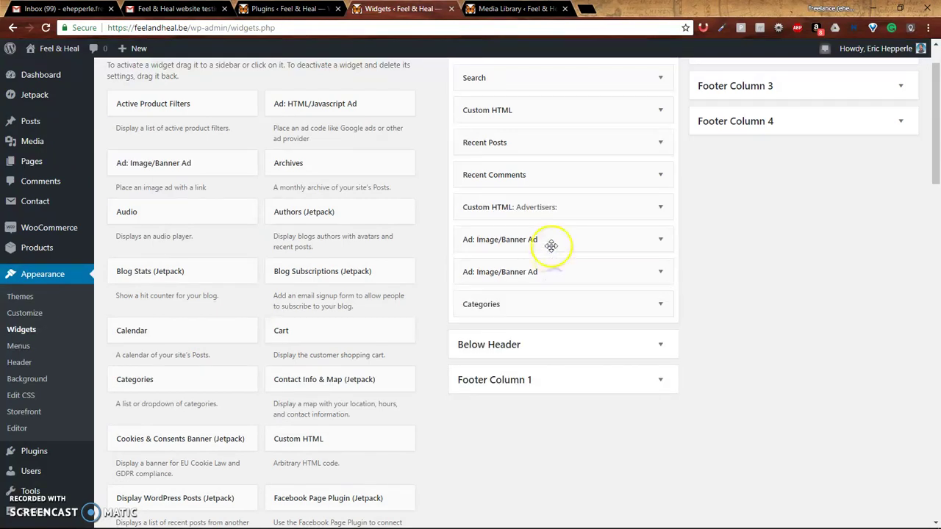
# Step: Use the copied sampleAdvert_125px_03.jpg URL as the new ad widget's image and save the widget
pyautogui.click(661, 273)
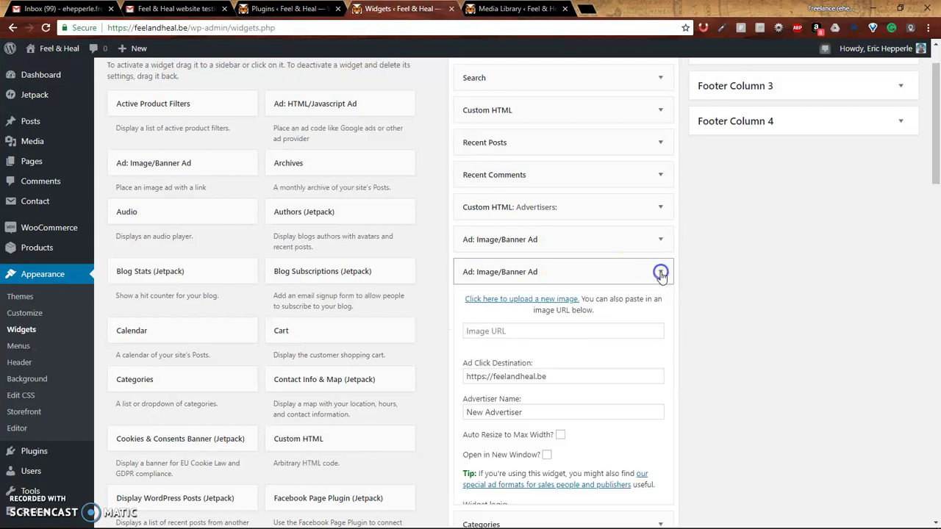
pyautogui.scroll(-3, 630, 353)
pyautogui.click(490, 213)
pyautogui.hotkey('ctrl', 'v')
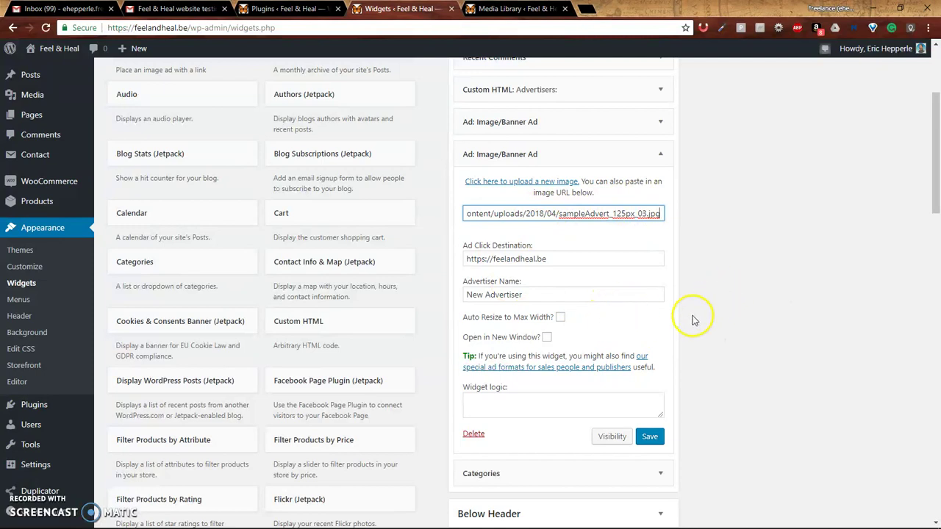
pyautogui.click(650, 438)
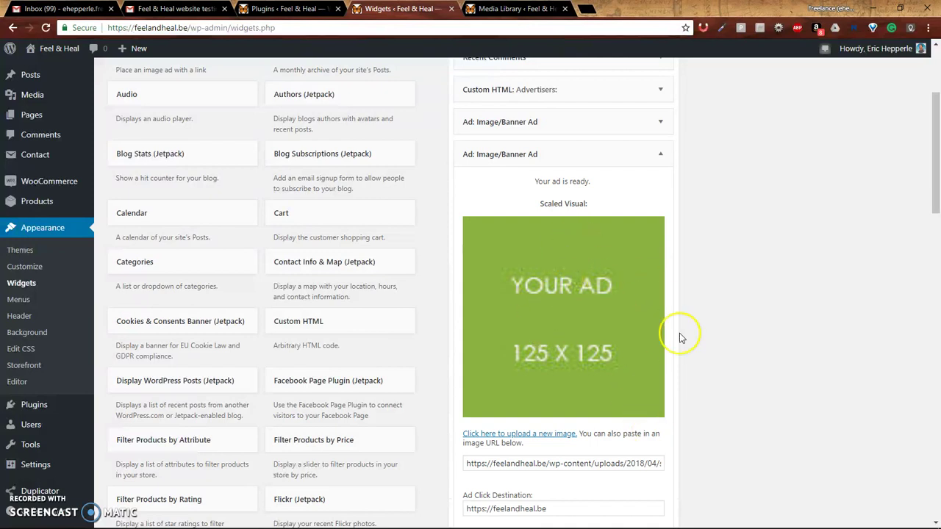
pyautogui.scroll(-4, 680, 335)
pyautogui.scroll(2, 679, 333)
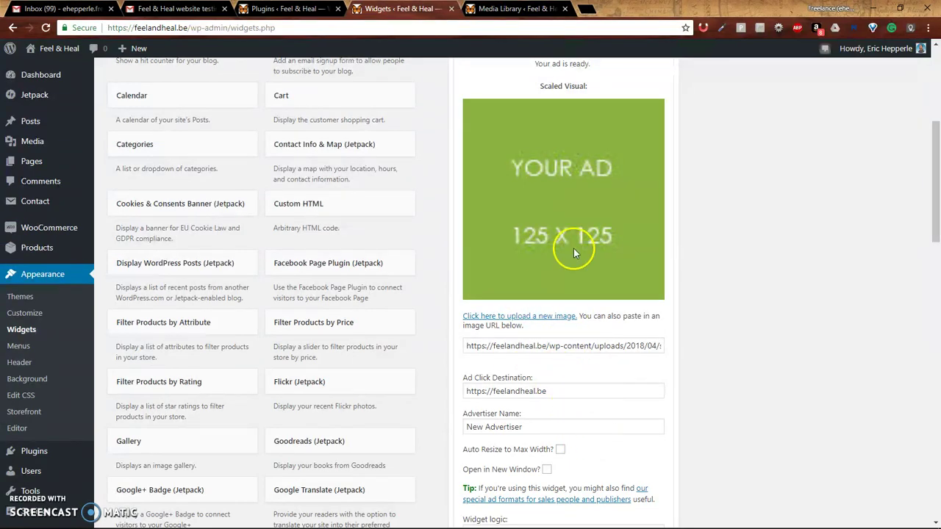
pyautogui.scroll(2, 672, 353)
pyautogui.scroll(-2, 672, 352)
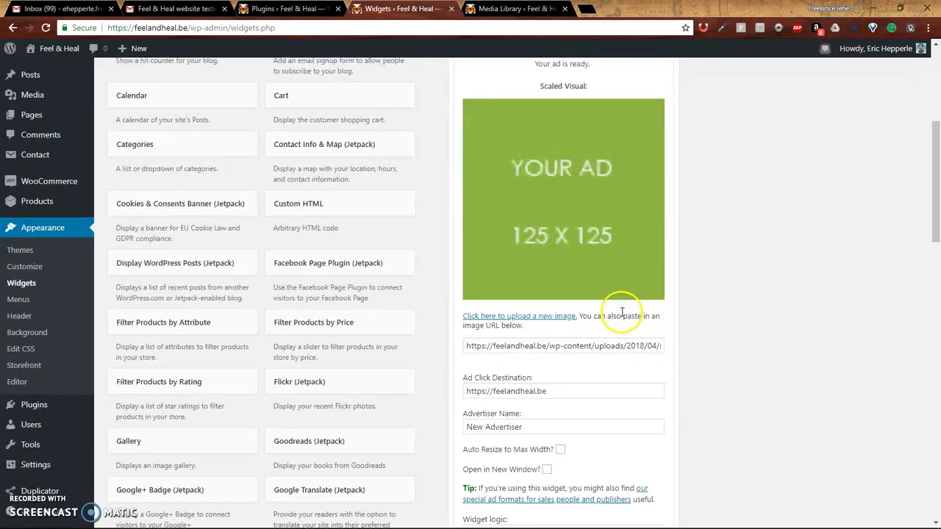
pyautogui.tripleClick(549, 391)
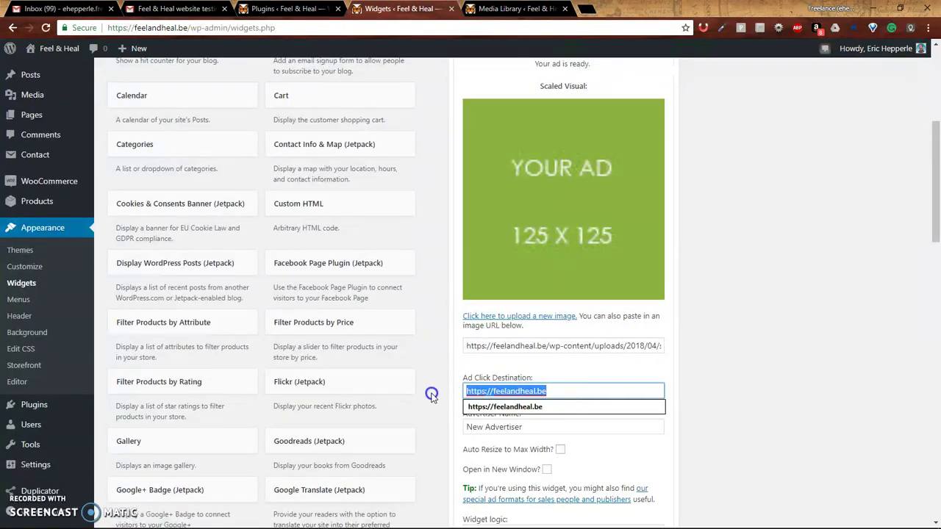
pyautogui.hotkey('alt', 'Tab')
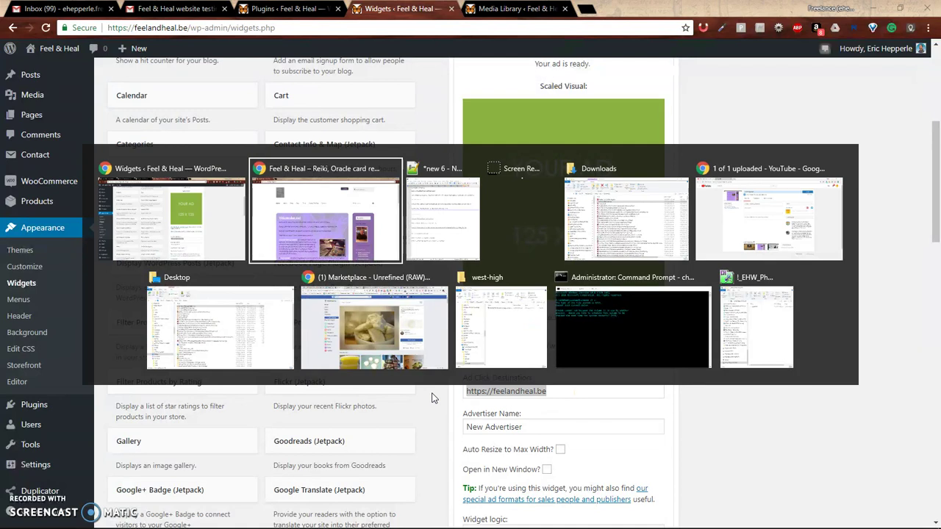
pyautogui.hotkey('alt', 'Tab')
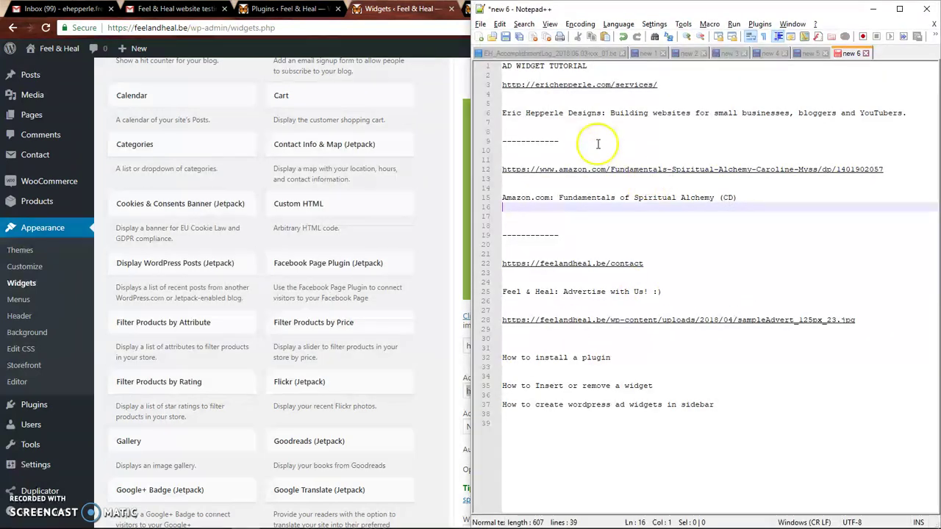
pyautogui.moveTo(643, 263); pyautogui.dragTo(491, 263)
pyautogui.hotkey('ctrl', 'c')
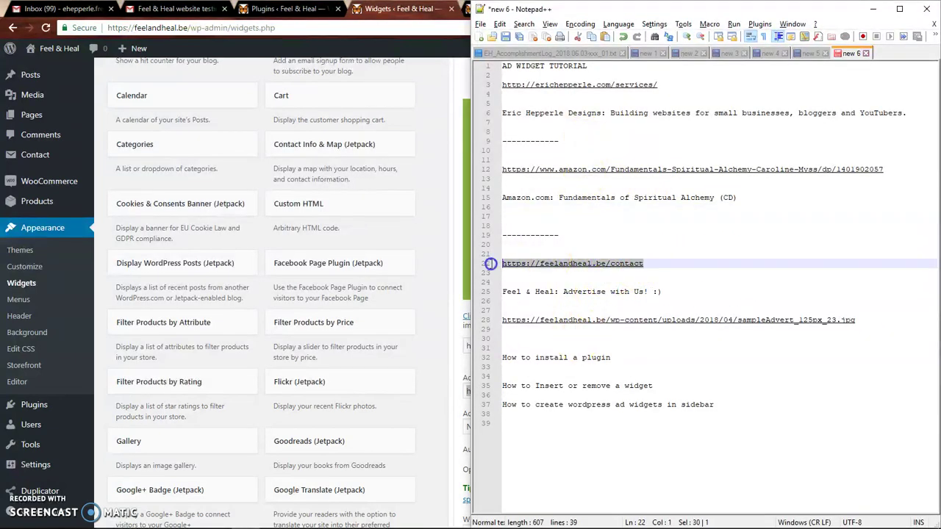
pyautogui.hotkey('alt', 'Tab')
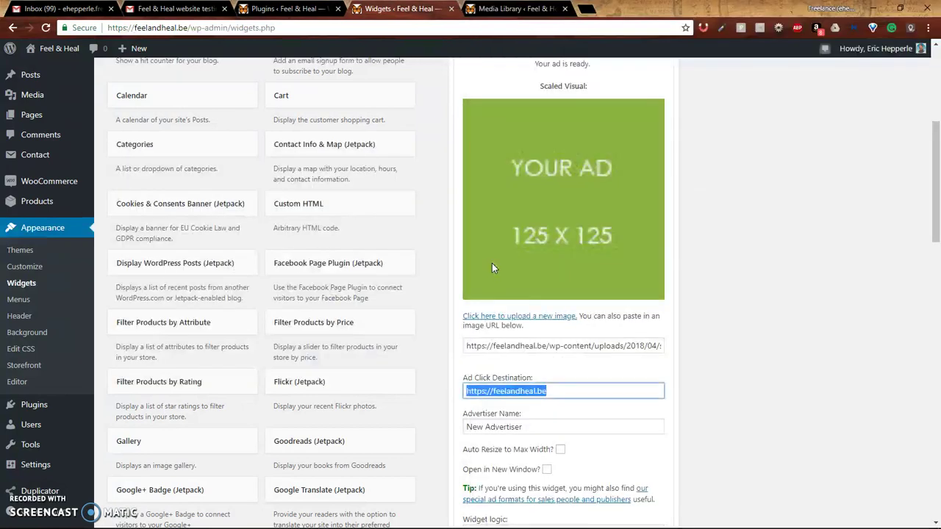
pyautogui.hotkey('ctrl', 'v')
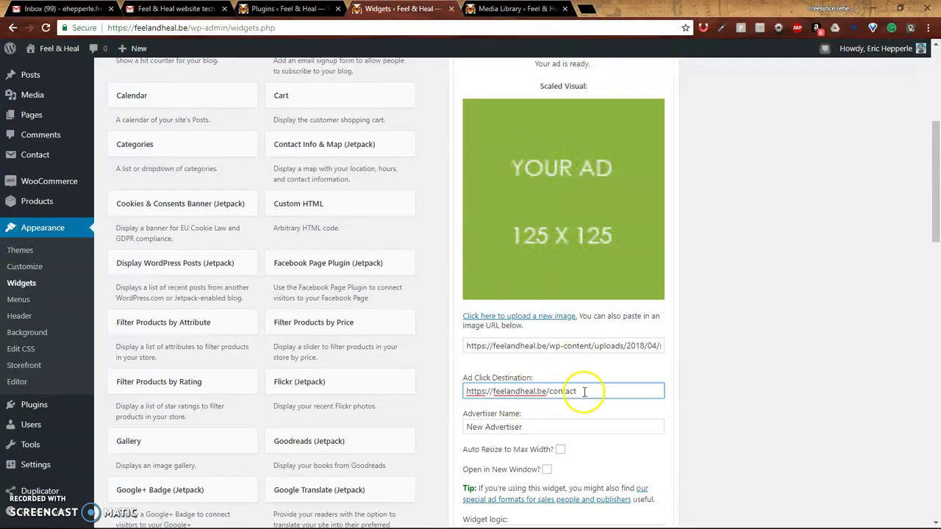
# Step: Set the new ad's advertiser name to "Feel & Heal: Contact Us!" and enable Open in New Window
pyautogui.scroll(-1, 616, 406)
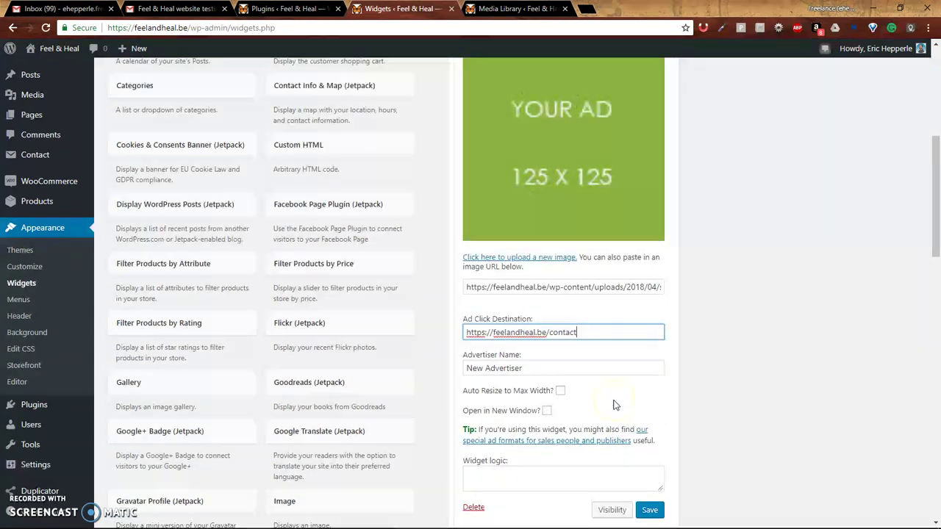
pyautogui.scroll(-1, 616, 405)
pyautogui.tripleClick(525, 309)
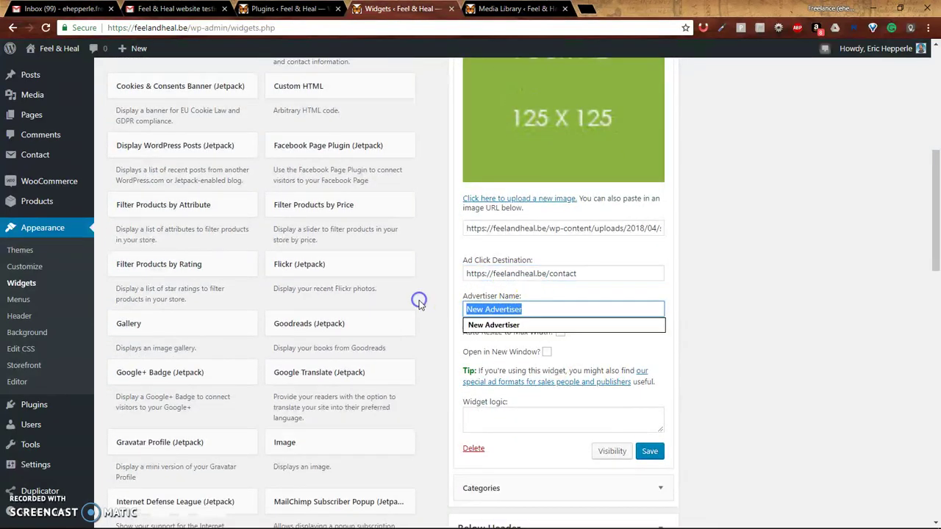
pyautogui.hotkey('alt', 'Tab')
pyautogui.click(659, 291)
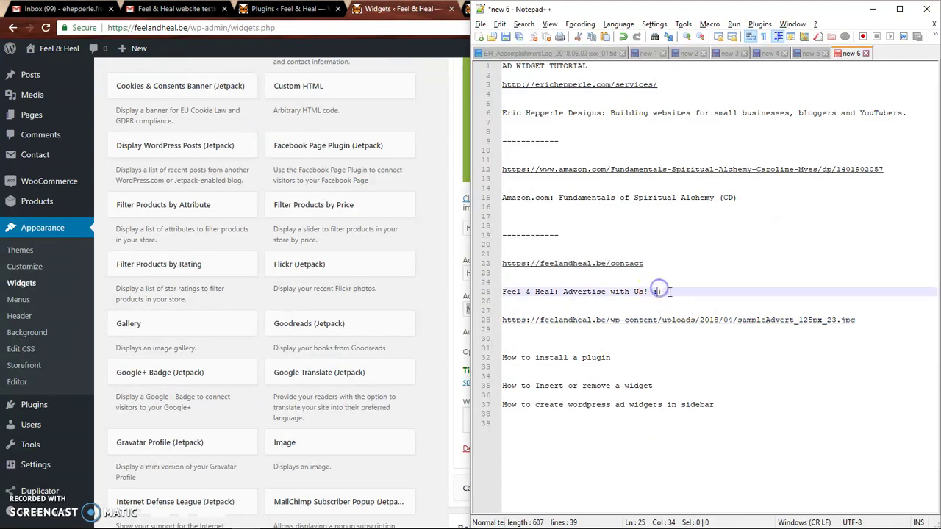
pyautogui.moveTo(666, 292); pyautogui.dragTo(499, 294)
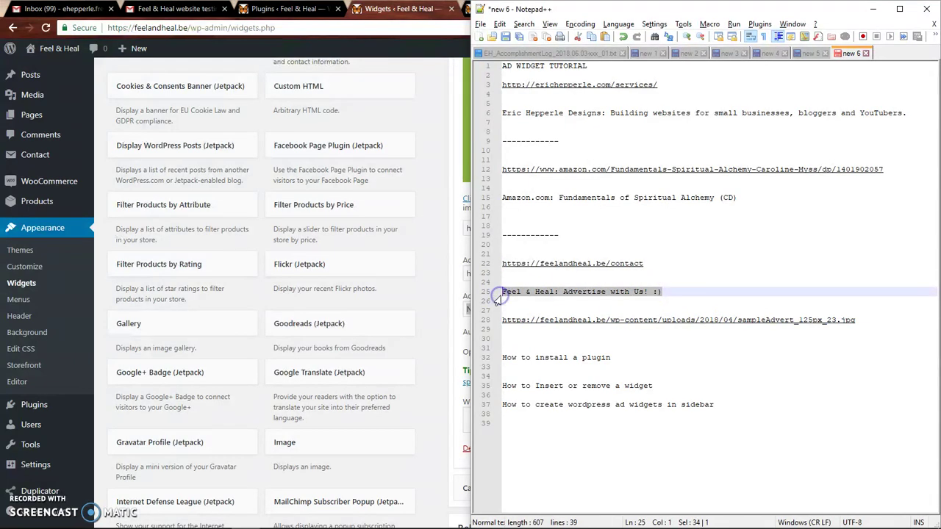
pyautogui.hotkey('alt', 'Tab')
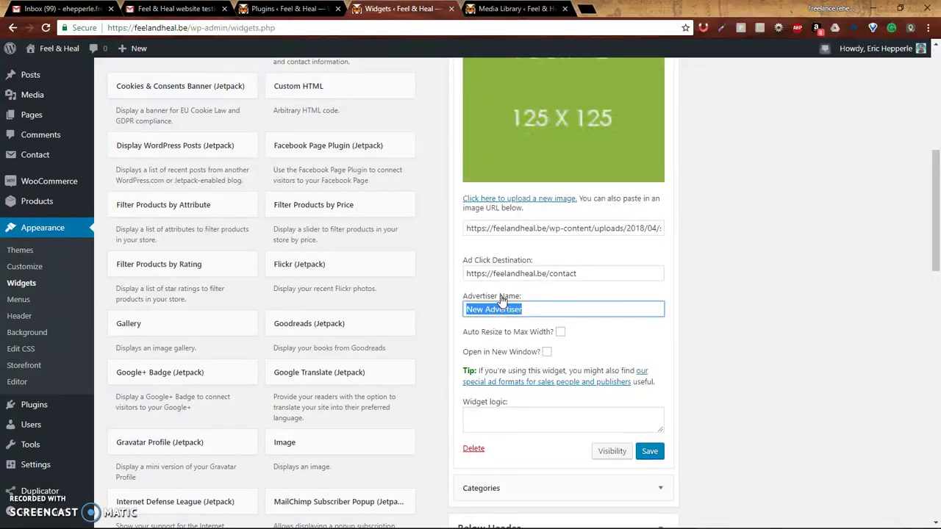
pyautogui.write('Feel')
pyautogui.press('BackSpace')
pyautogui.press('BackSpace')
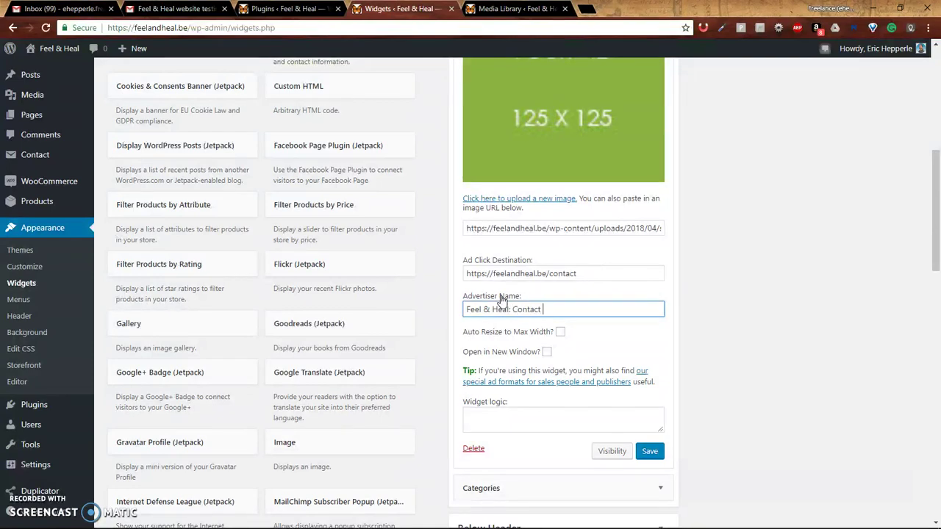
pyautogui.press('BackSpace')
pyautogui.write('s!')
pyautogui.click(548, 353)
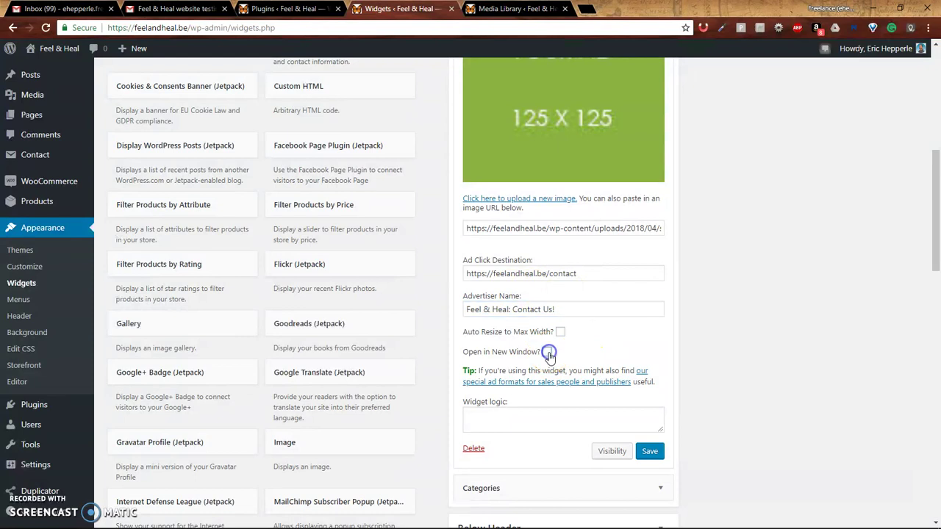
# Step: Turn off Open in New Window for the "Your Ad" banner widget and save the widget
pyautogui.click(609, 312)
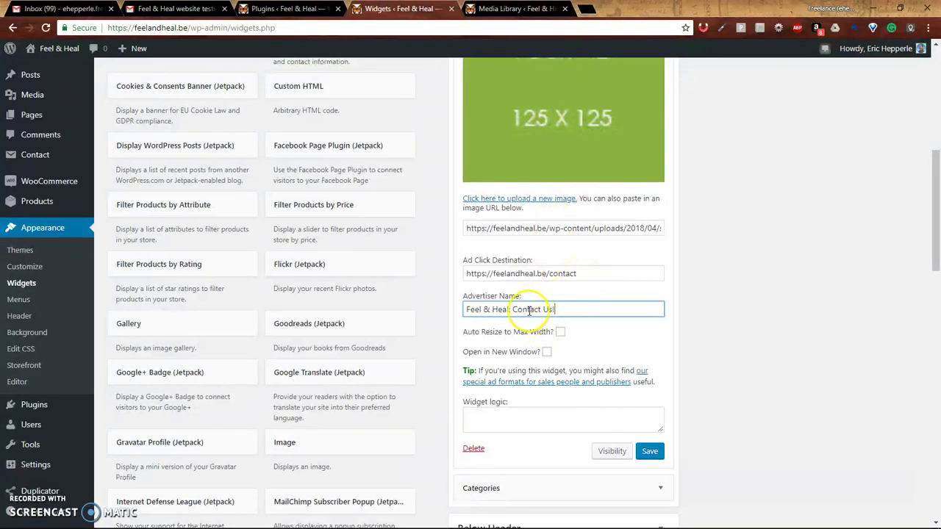
pyautogui.click(545, 353)
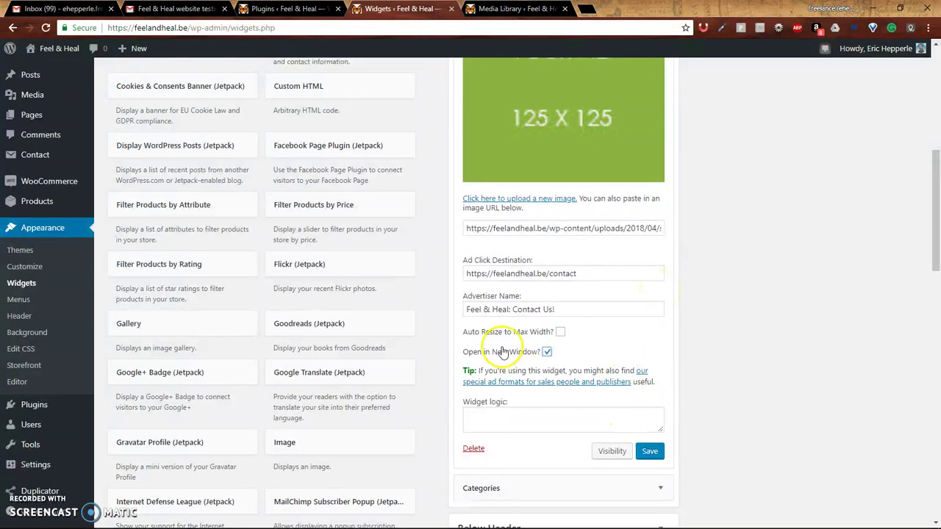
pyautogui.click(547, 353)
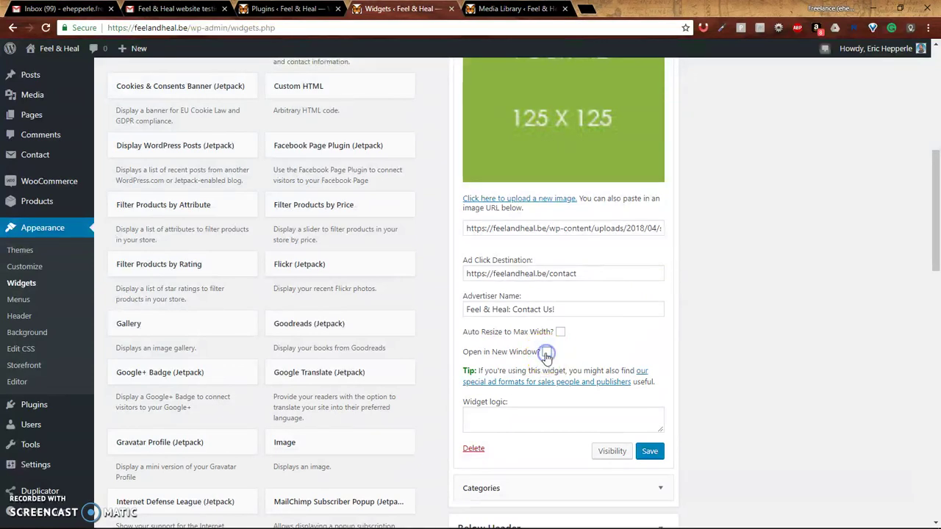
pyautogui.click(650, 453)
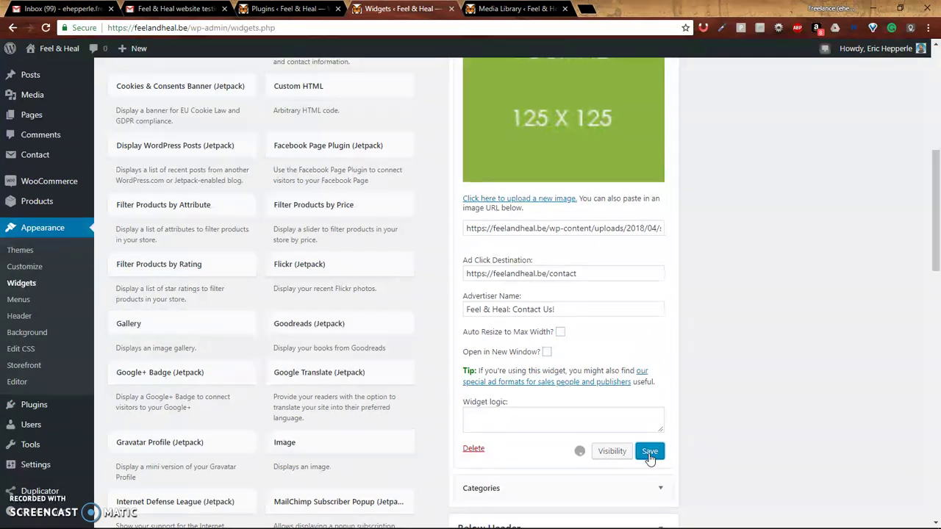
# Step: Switch to the browser window with the Feel & Heal home page and reload it to check the sidebar's Advertisers section
pyautogui.hotkey('alt', 'Tab')
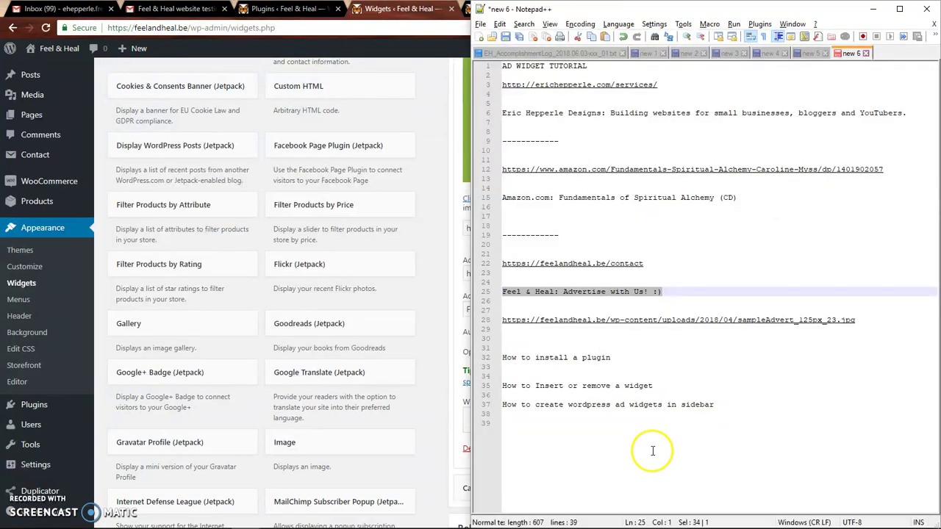
pyautogui.hotkey('alt', 'Tab')
pyautogui.hotkey('alt', 'Tab')
pyautogui.press('Tab')
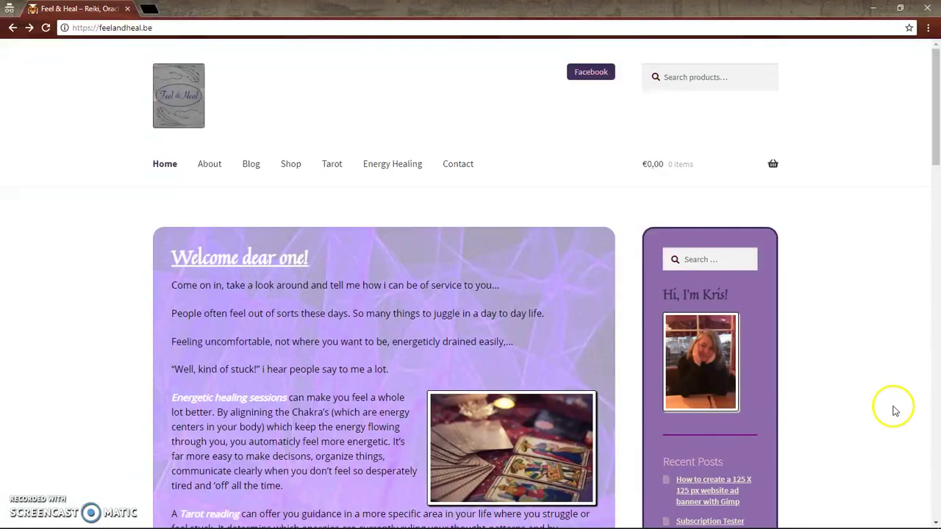
pyautogui.scroll(-4, 893, 409)
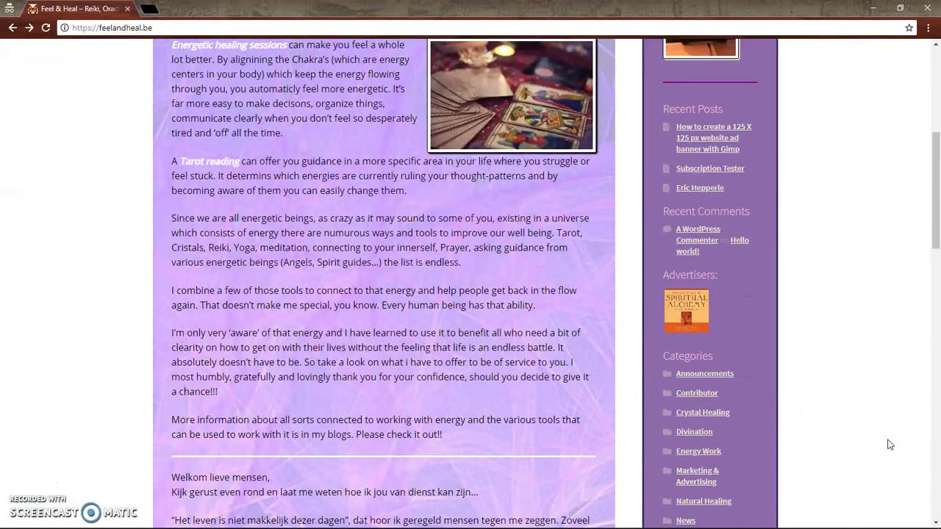
pyautogui.press('F5')
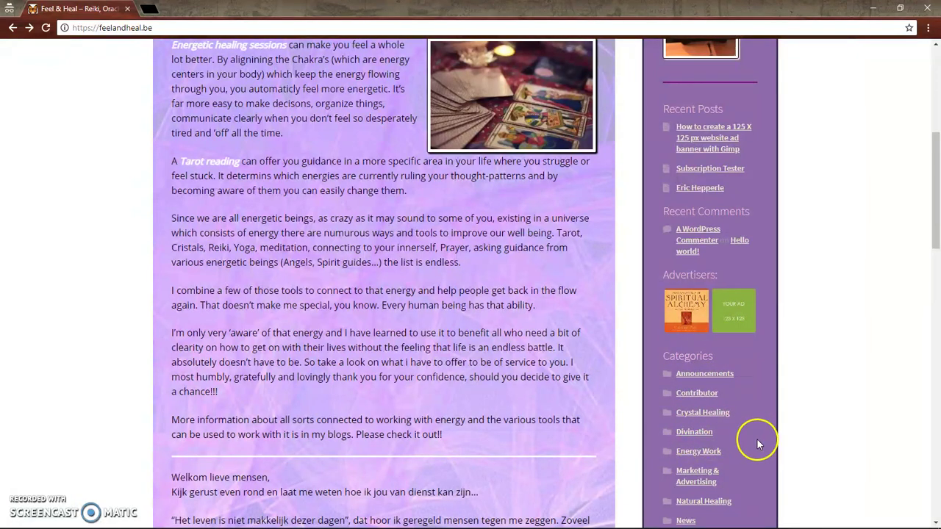
# Step: Test the green "Your Ad" banner's link under Advertisers and look over the page it opens
pyautogui.click(744, 315)
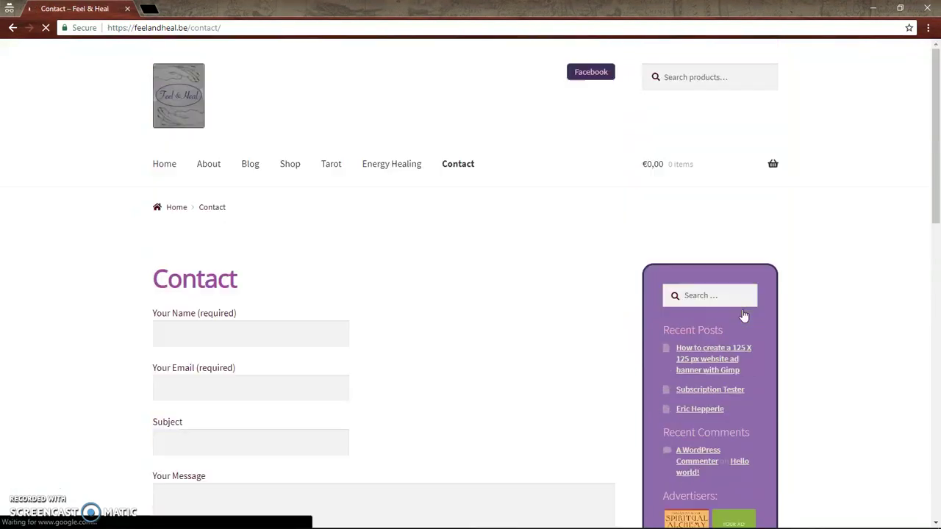
pyautogui.scroll(-5, 435, 381)
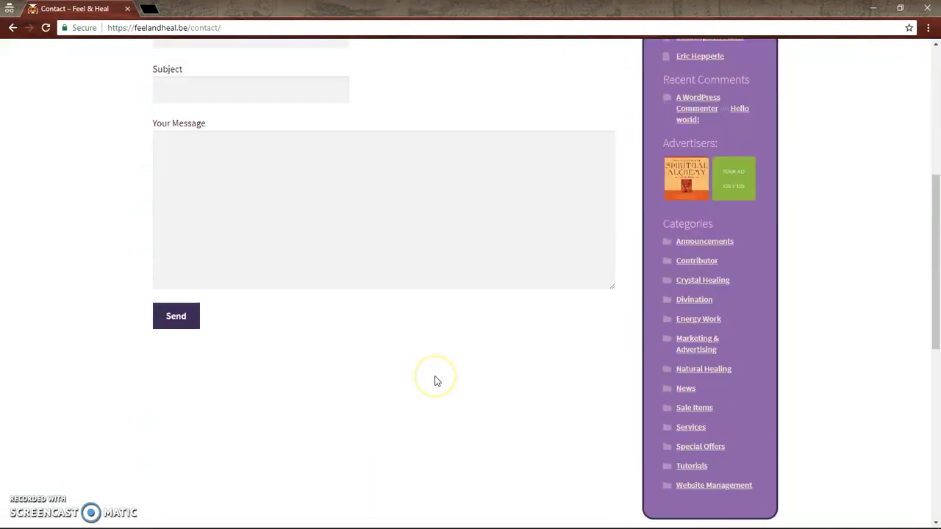
pyautogui.scroll(5, 434, 381)
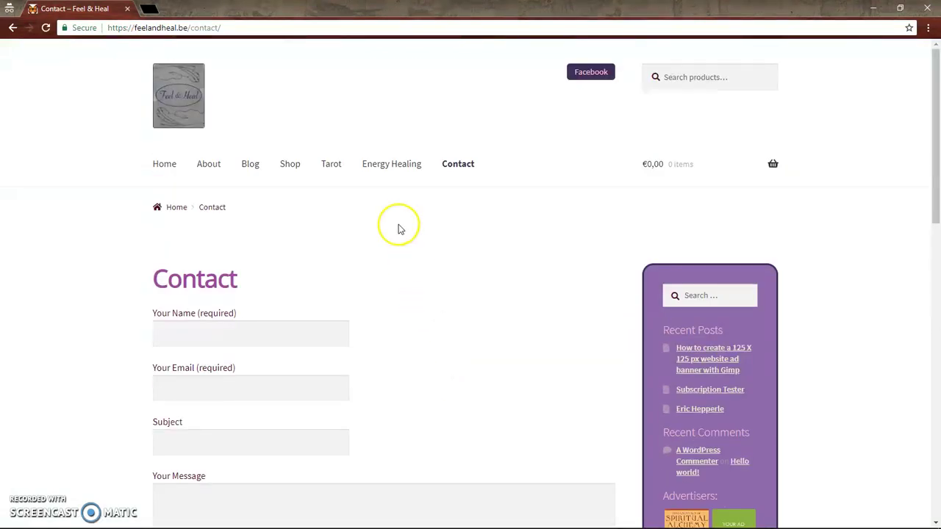
# Step: Switch back to the WordPress Widgets page and collapse the second Image/Banner Ad widget in the sidebar
pyautogui.hotkey('alt', 'Tab')
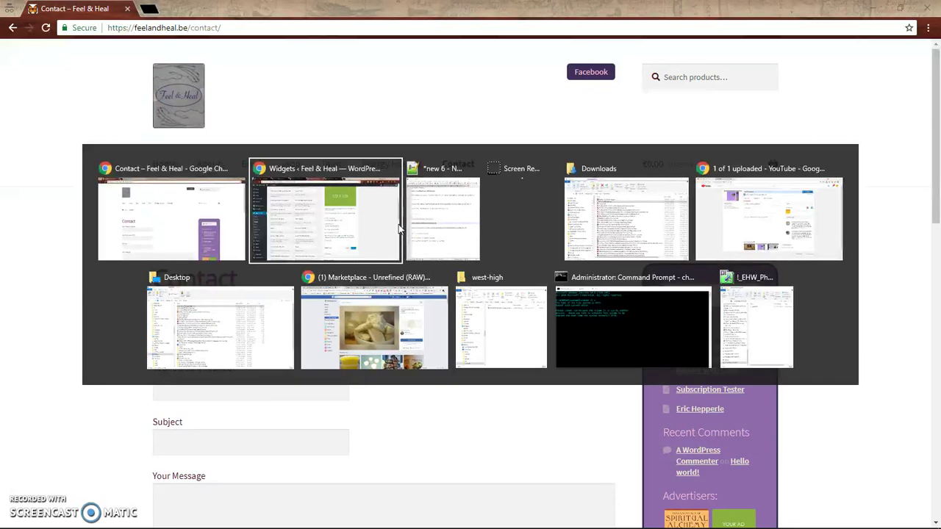
pyautogui.click(718, 256)
pyautogui.scroll(-2, 721, 257)
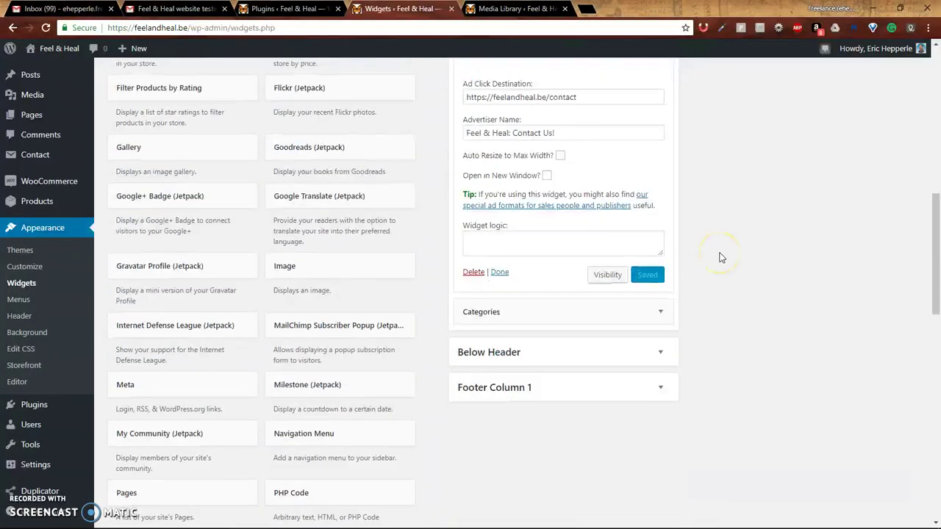
pyautogui.scroll(8, 720, 257)
pyautogui.scroll(-2, 721, 257)
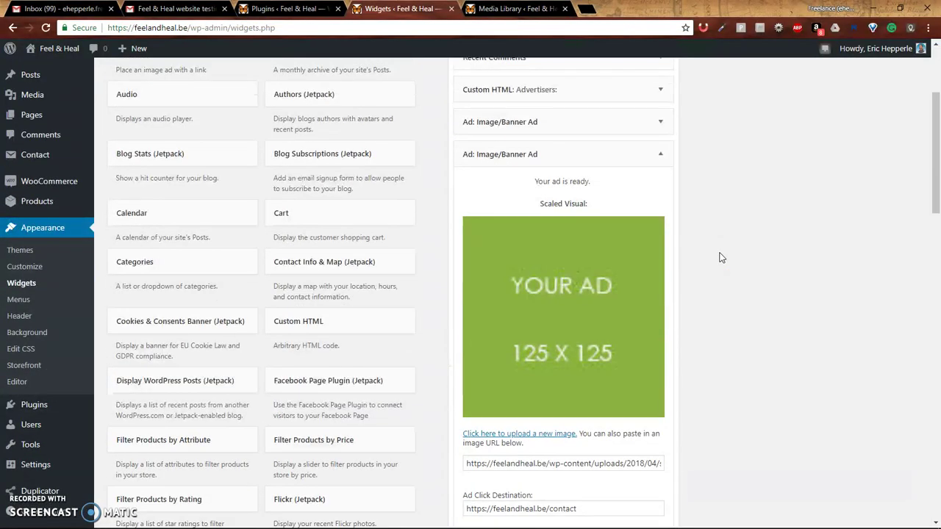
pyautogui.click(744, 335)
pyautogui.click(660, 155)
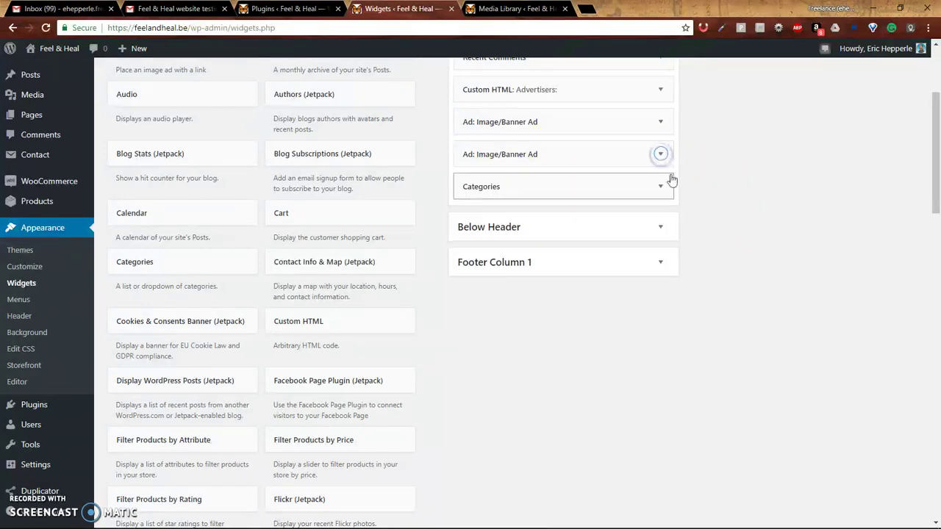
pyautogui.click(732, 185)
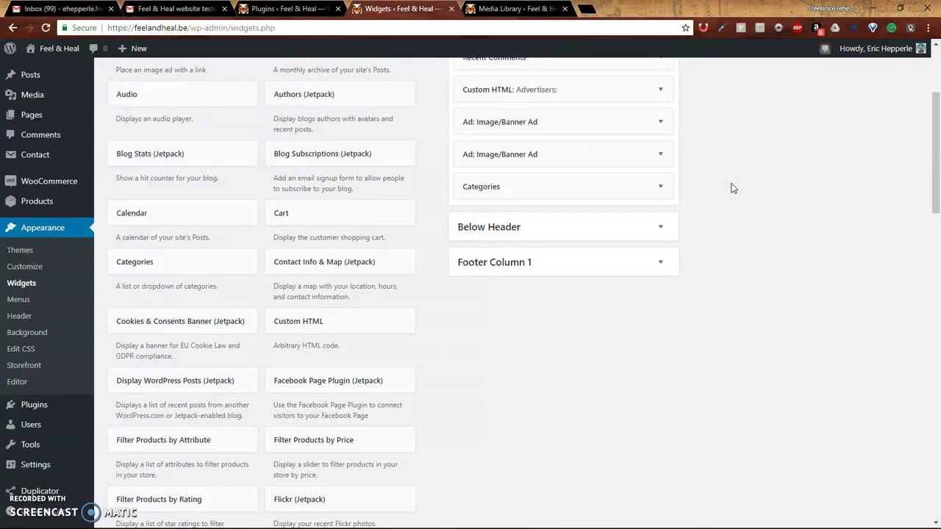